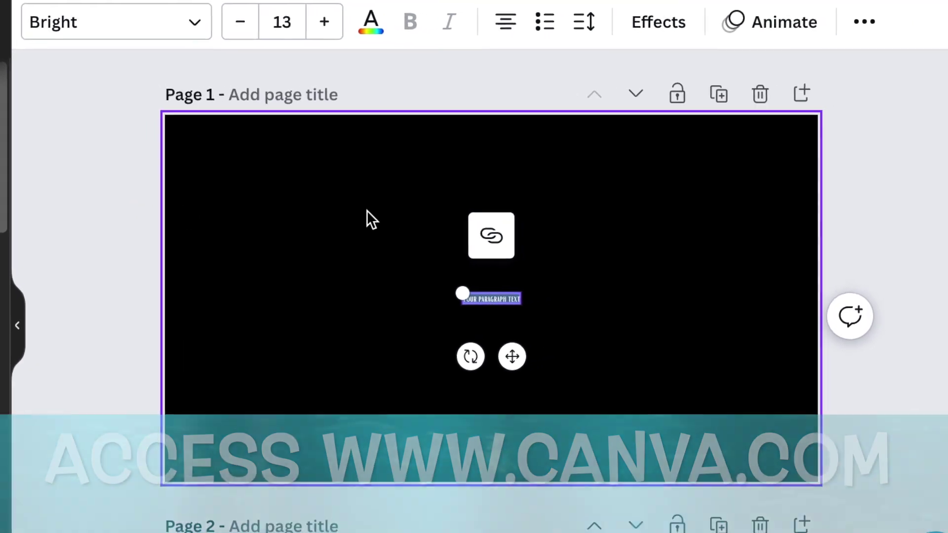
Step: Replace the placeholder text with GRAPHIC DESIGNER in the Komorebi font and enlarge it to size 126 on two lines
drag(463, 293, 246, 221)
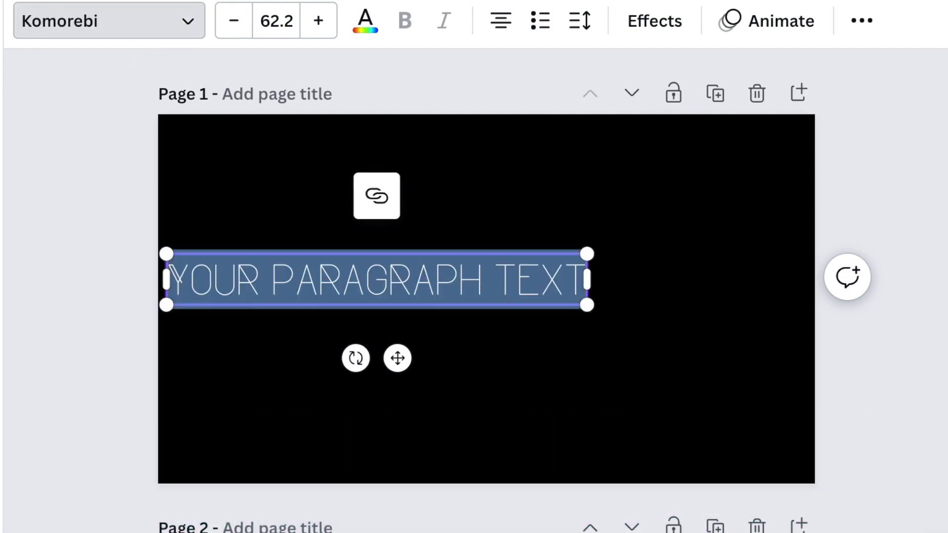
text(GRAPHIC DESIGNER)
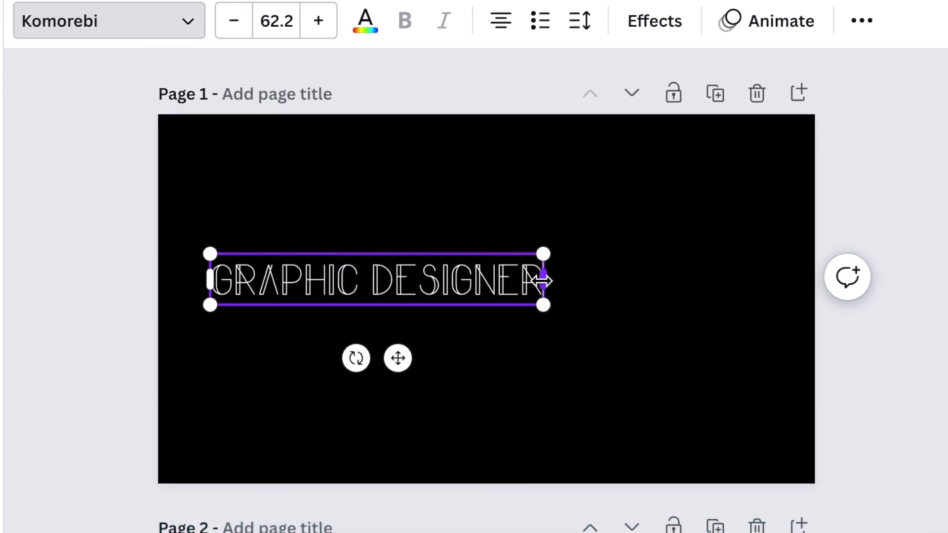
drag(542, 281, 494, 281)
drag(487, 364, 704, 466)
drag(711, 250, 757, 198)
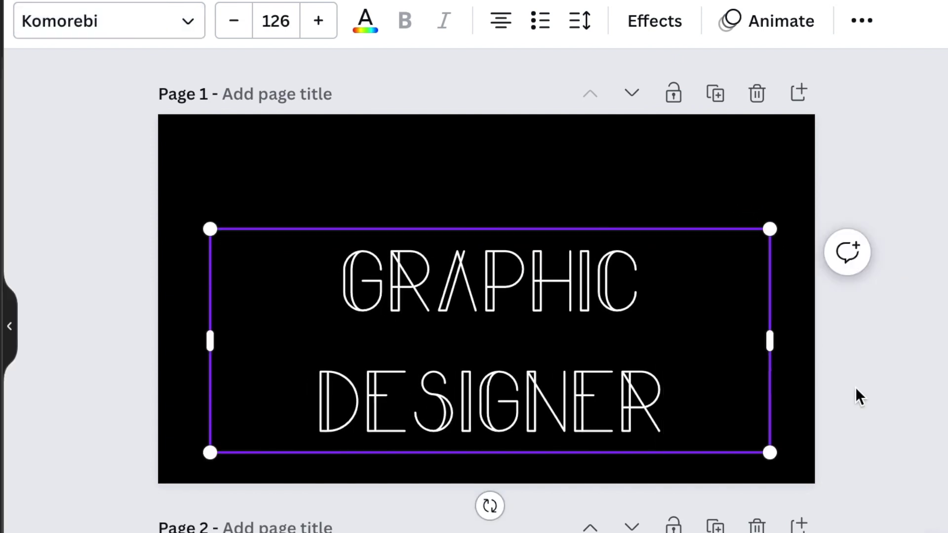
click(836, 365)
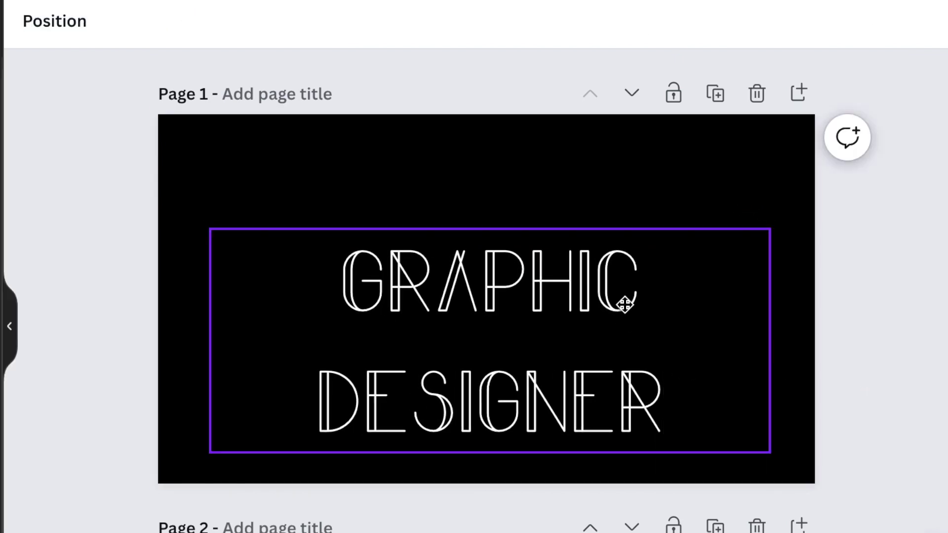
Step: Shift the GRAPHIC DESIGNER title slightly up and to the right and color it dark red
drag(598, 347, 624, 307)
click(365, 27)
click(0, 370)
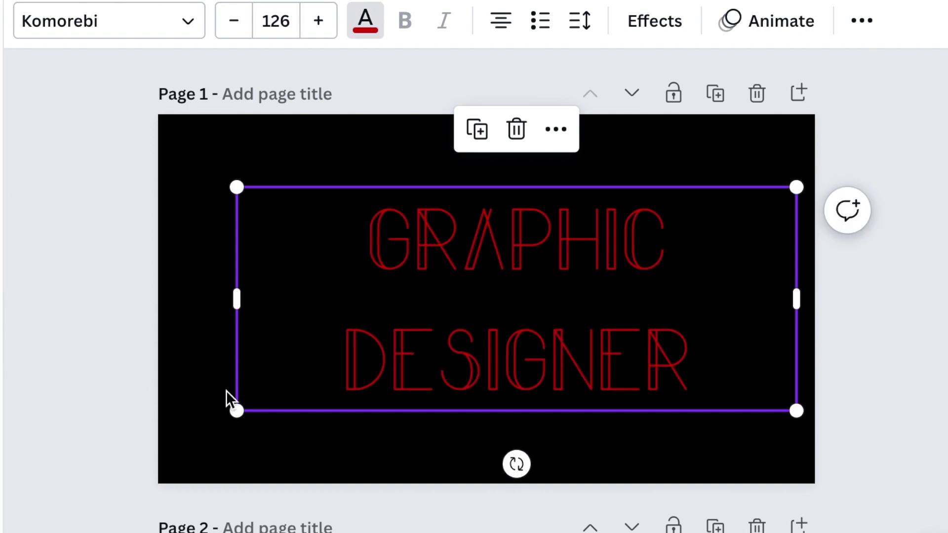
Step: Enlarge the title to size 141 and tighten the spacing between its two lines
click(171, 335)
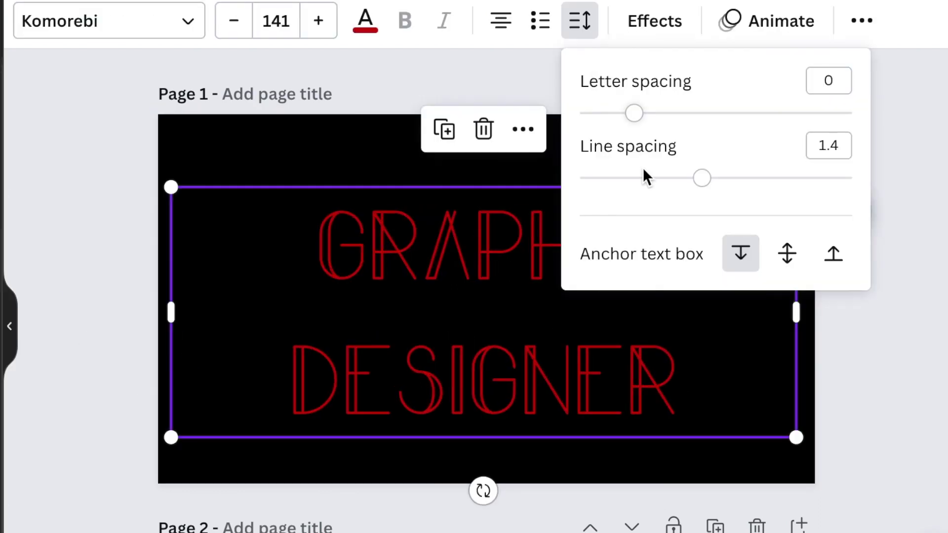
drag(700, 180, 655, 185)
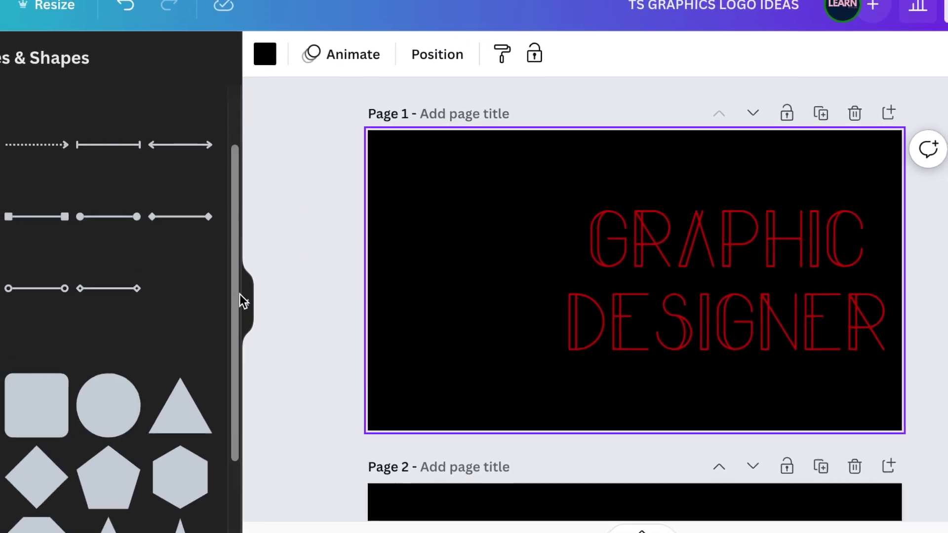
Step: Add the Trapezoid Down shape from the Lines & Shapes collection to page 1
scroll(270, 390, down, 10)
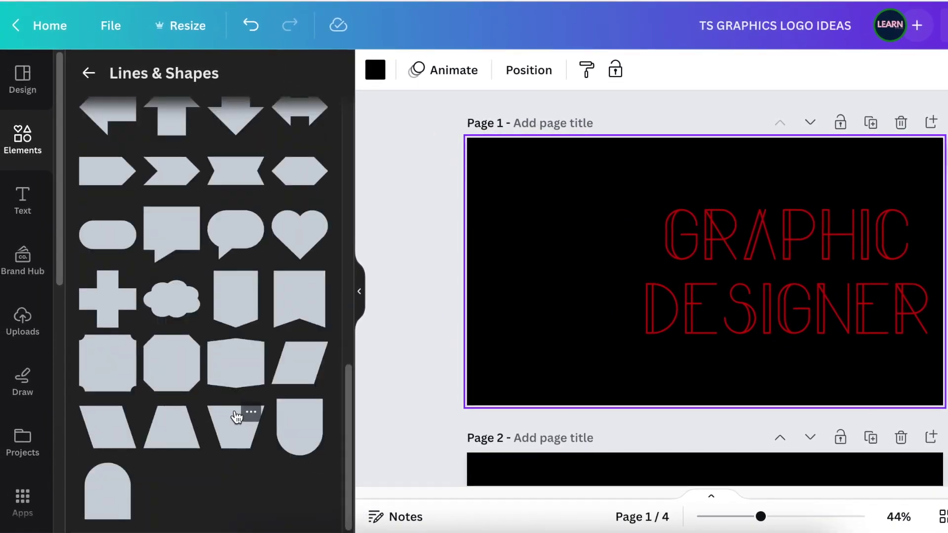
click(251, 413)
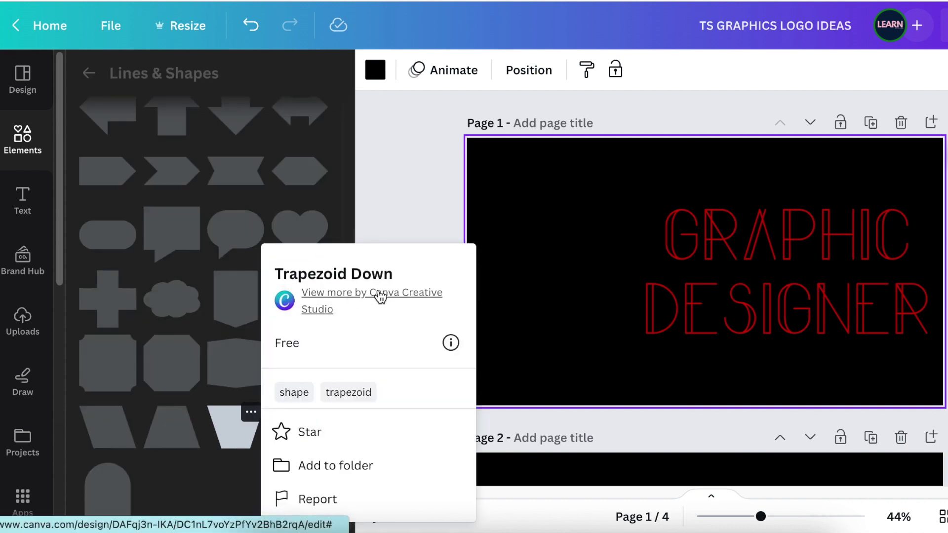
click(226, 428)
click(228, 431)
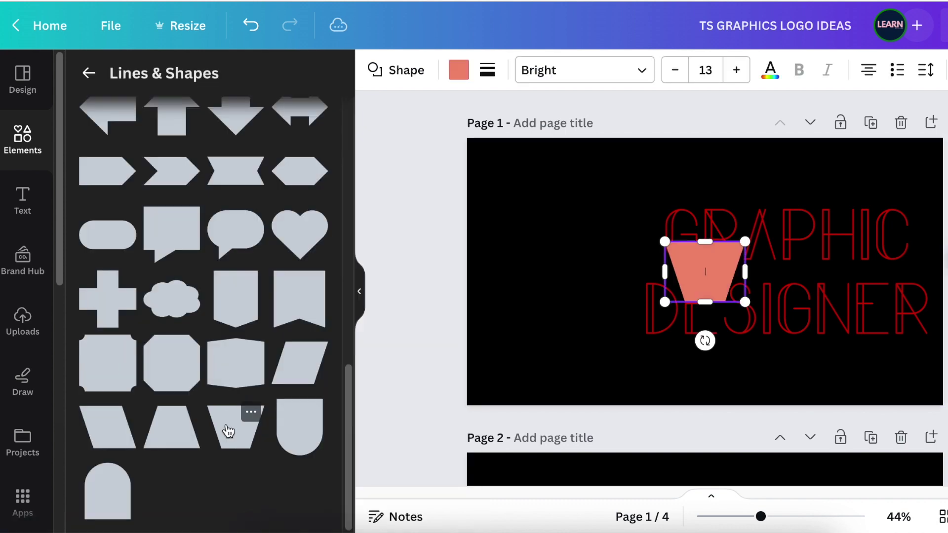
Step: Move the trapezoid into the empty area left of the title and stretch it downward into a tall cup shape
drag(690, 267, 551, 266)
drag(566, 302, 562, 348)
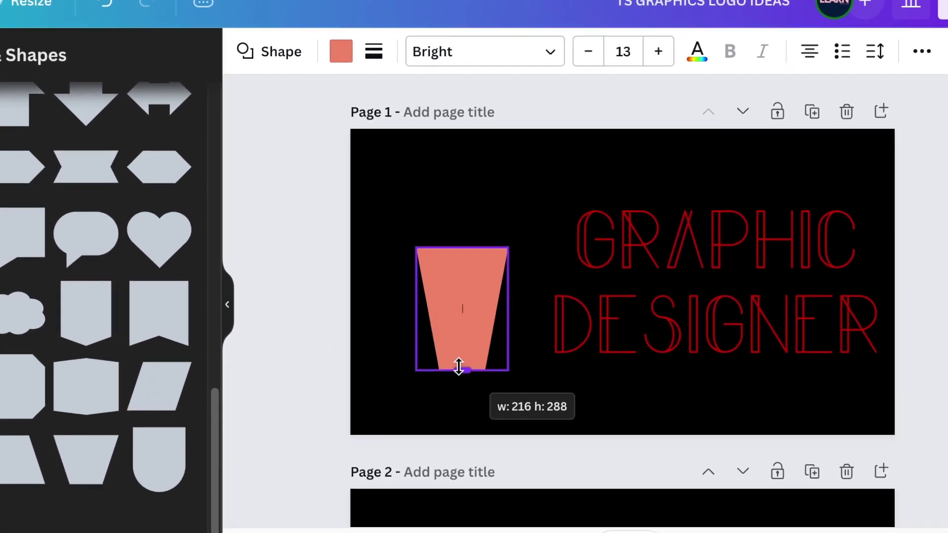
drag(459, 367, 459, 364)
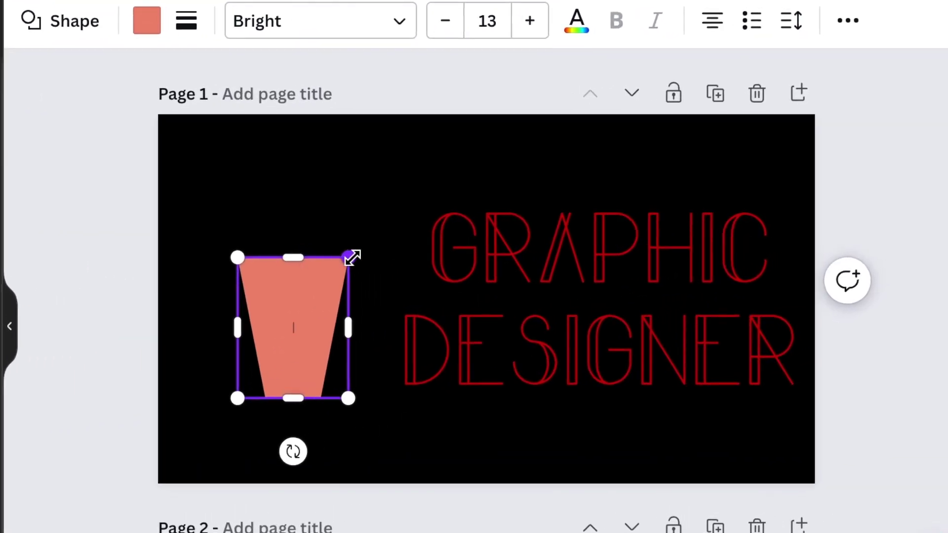
Step: Round the trapezoid's corners with a corner rounding of 11
click(187, 23)
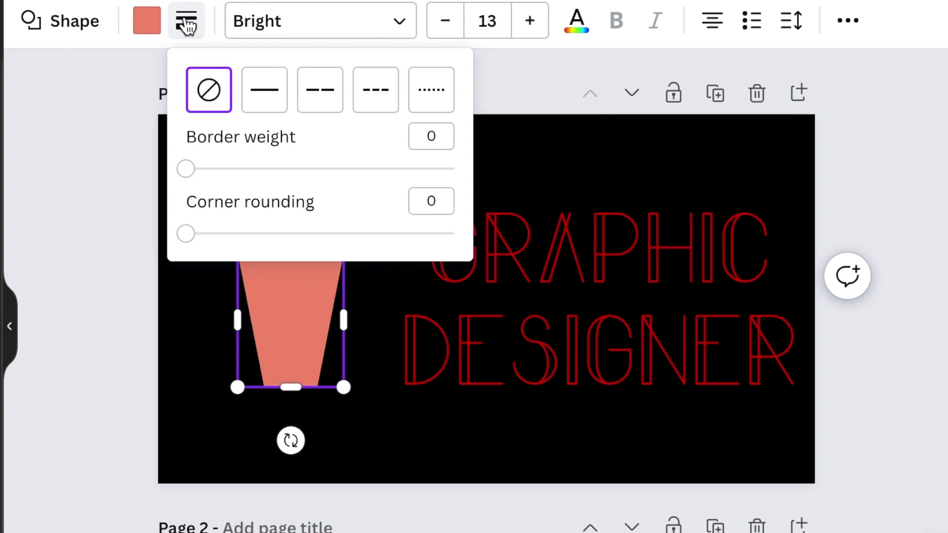
drag(186, 234, 198, 234)
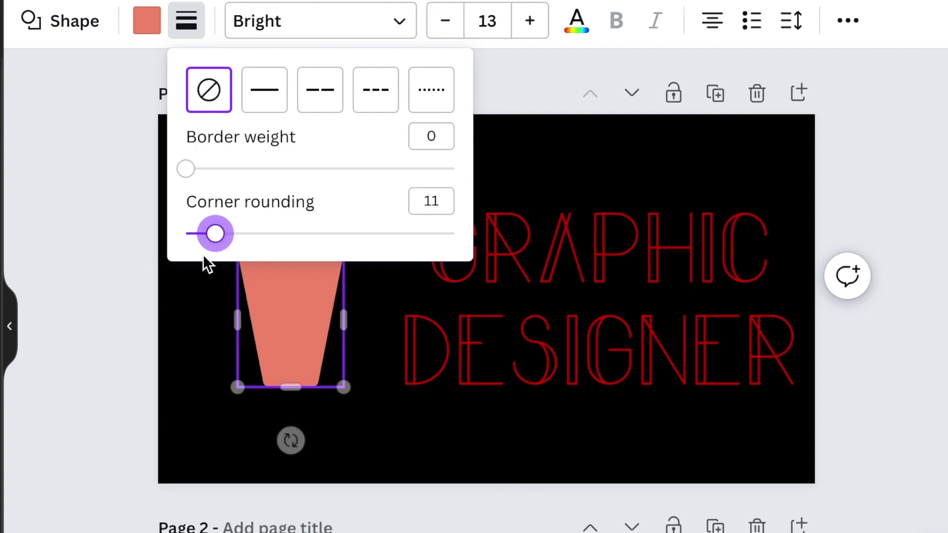
click(203, 256)
click(278, 302)
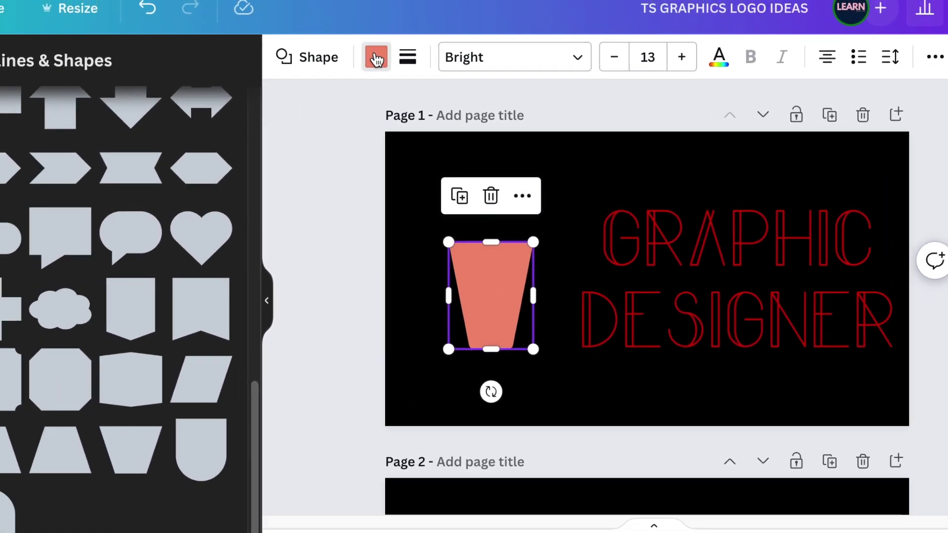
Step: Fill the trapezoid with the red-to-orange preset gradient
click(326, 49)
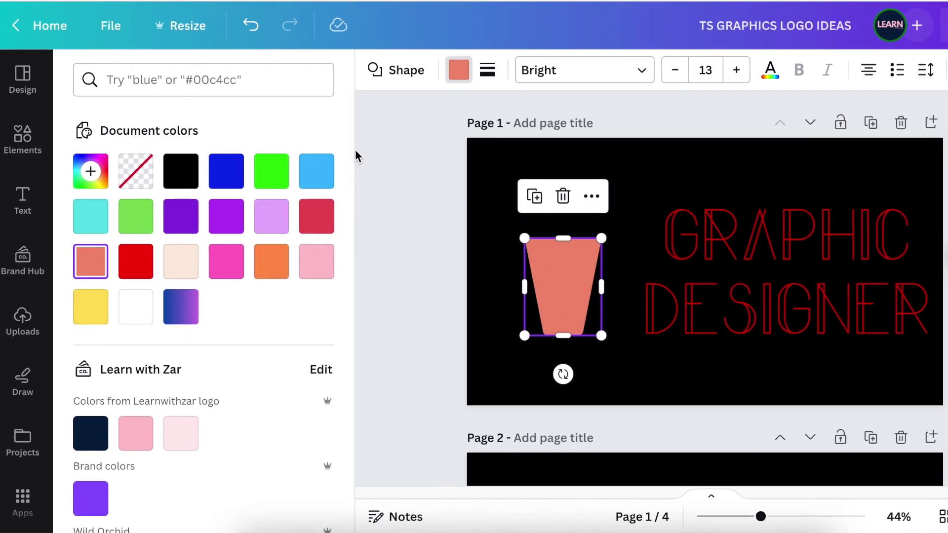
drag(350, 141, 374, 438)
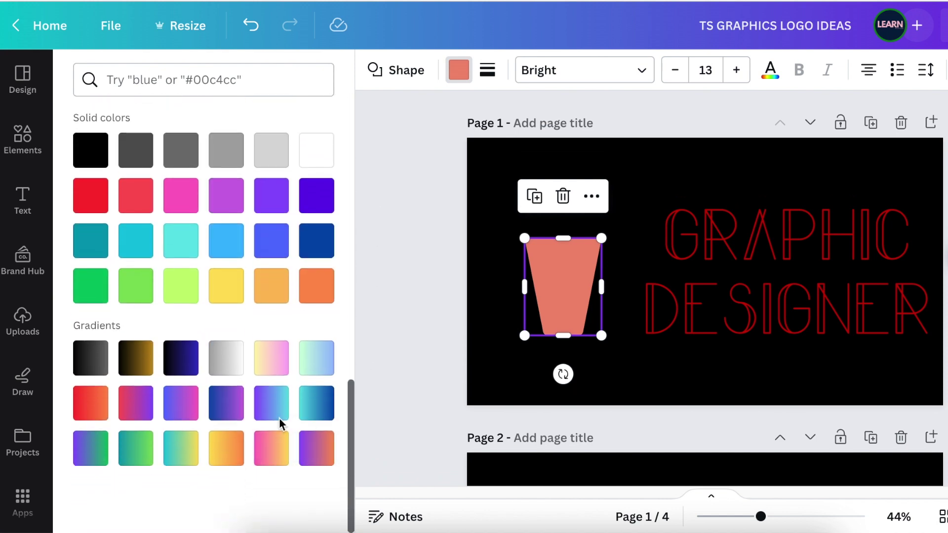
click(92, 407)
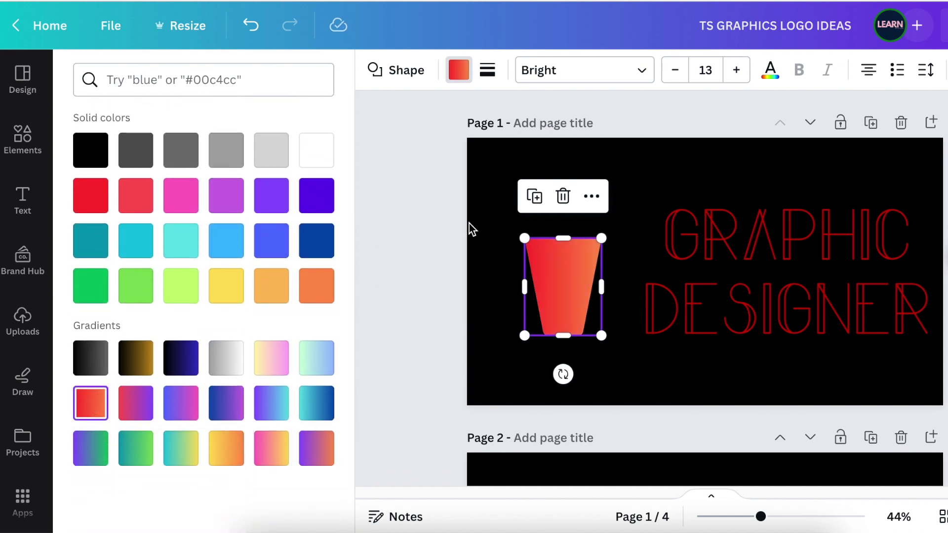
click(476, 151)
Step: Duplicate the gradient trapezoid and shrink the copy slightly
click(562, 270)
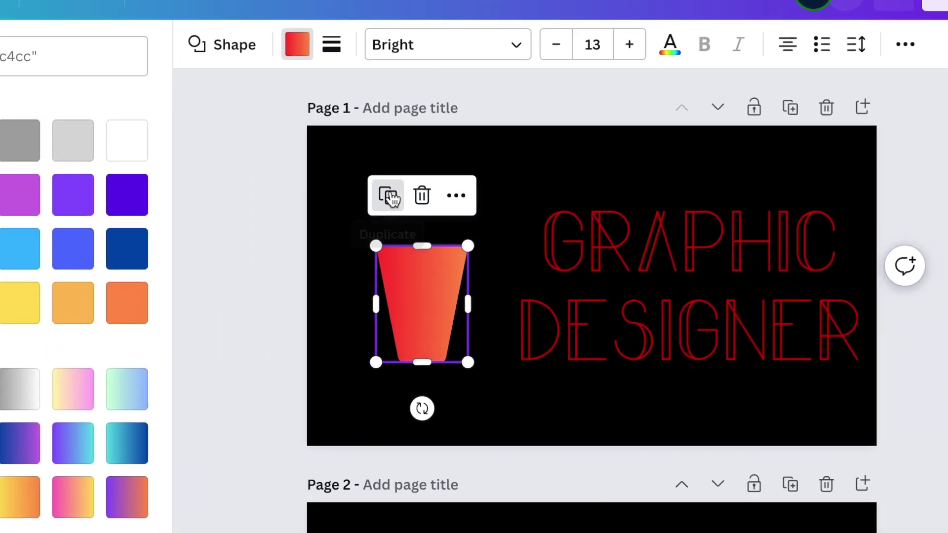
click(391, 199)
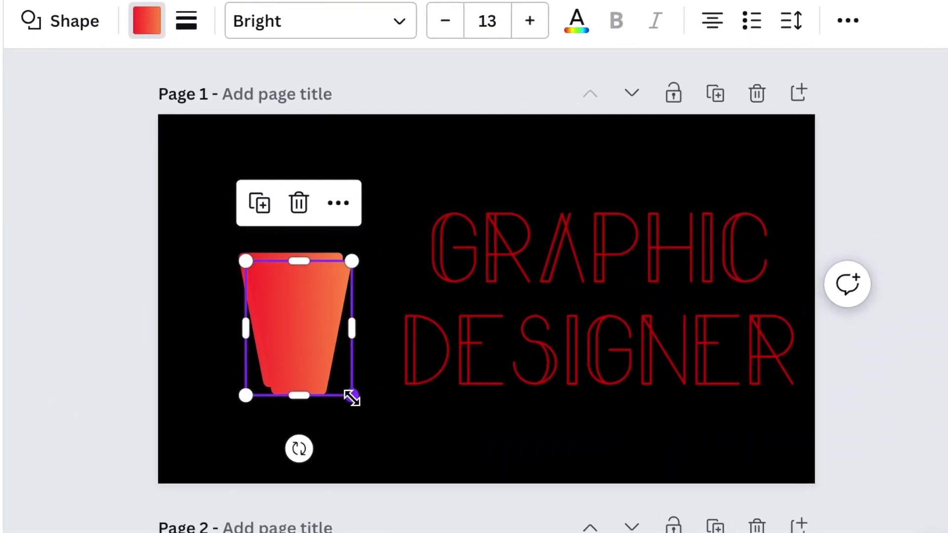
drag(350, 396, 346, 389)
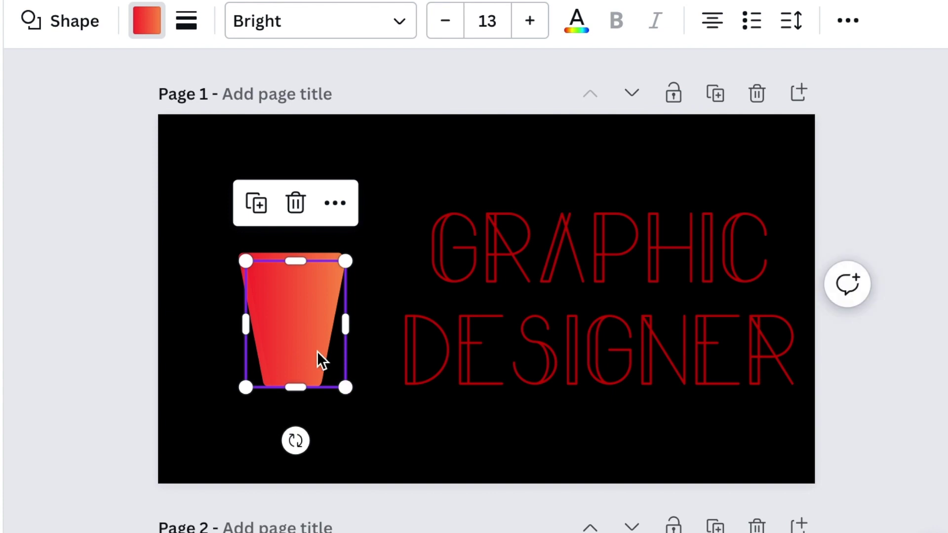
Step: Fill the smaller trapezoid with black and center it over the gradient one so only a thin outline remains
click(147, 28)
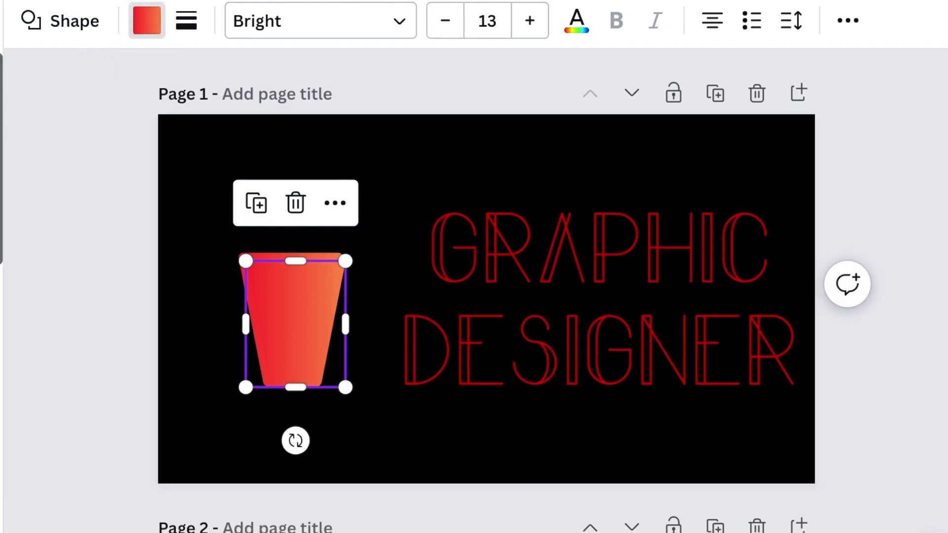
drag(281, 302, 275, 310)
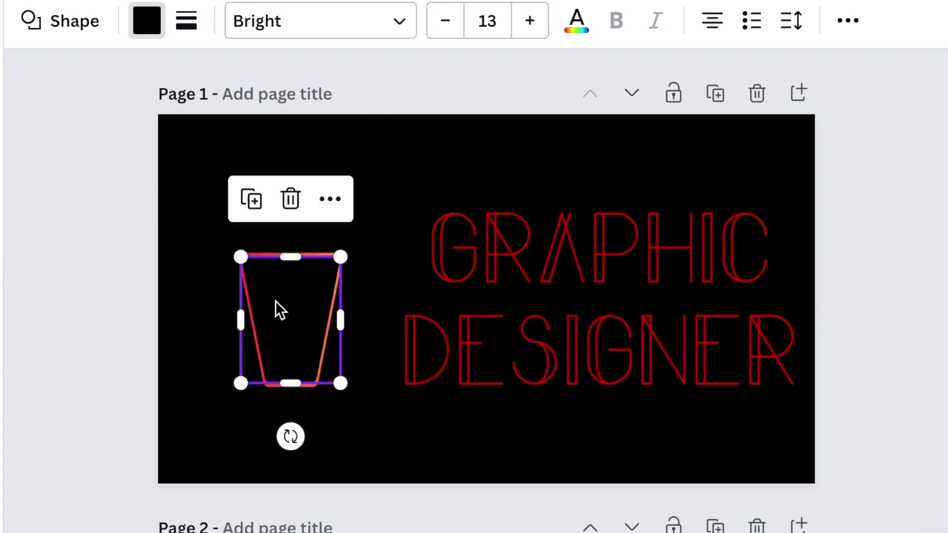
click(203, 254)
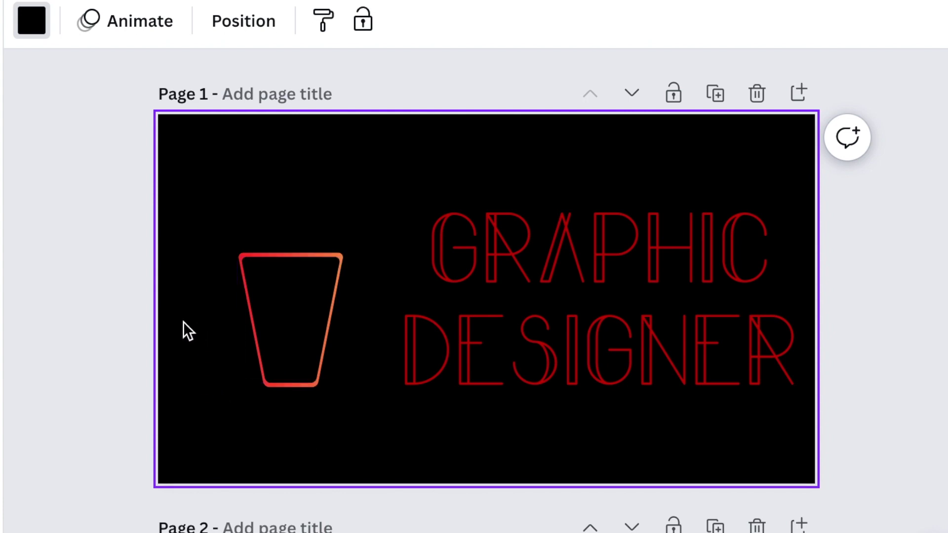
Step: Group the two trapezoids and move the group over the lower part of the title, toward the page's bottom edge
drag(170, 268, 244, 343)
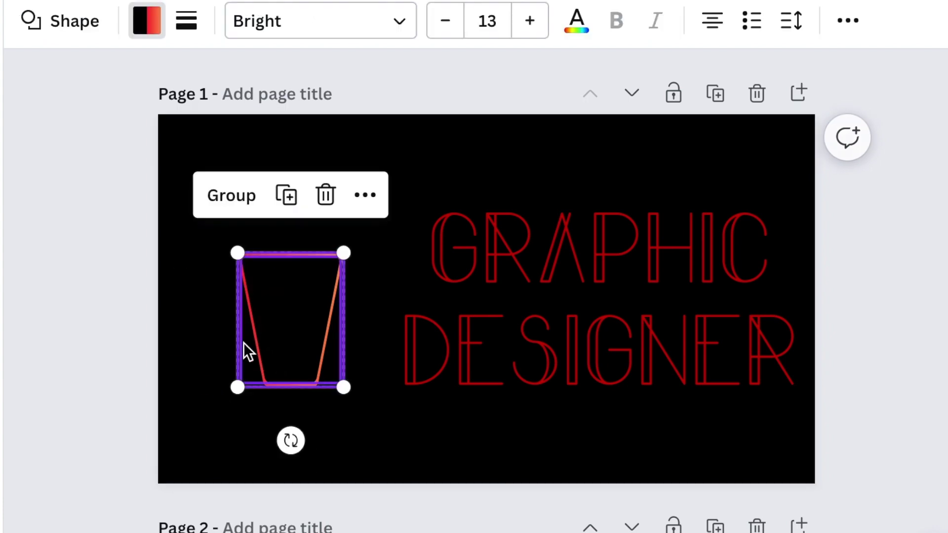
click(239, 202)
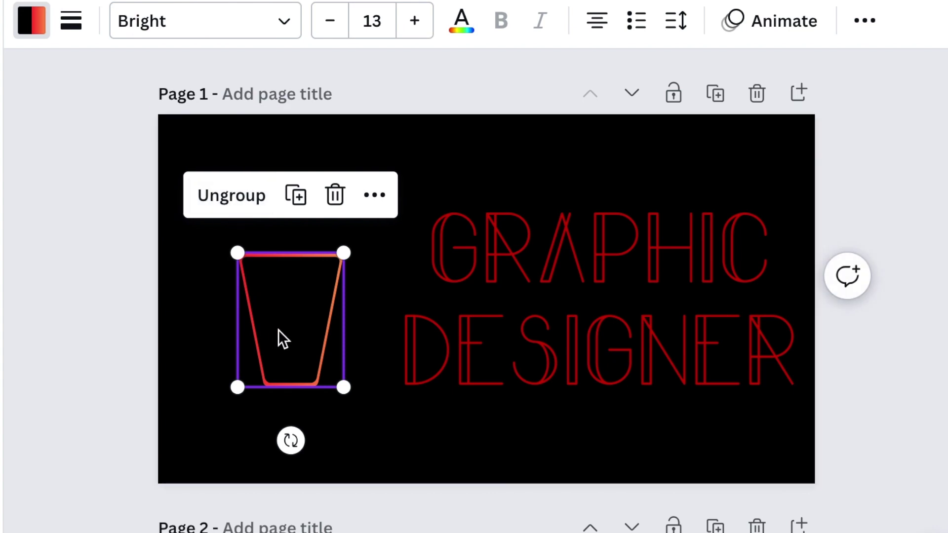
drag(278, 331, 498, 413)
click(218, 315)
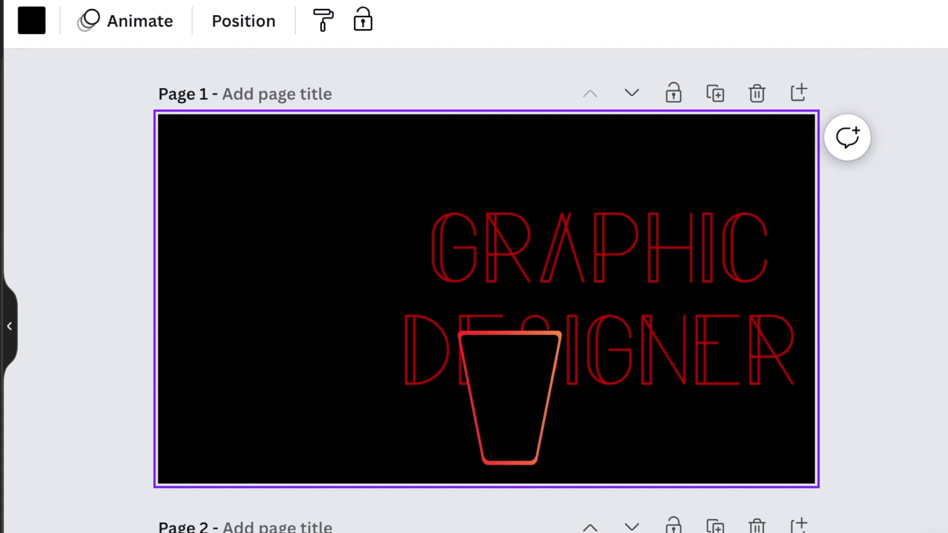
Step: Add a line, turn it into a short vertical one and place it in the empty area left of the title
key(l)
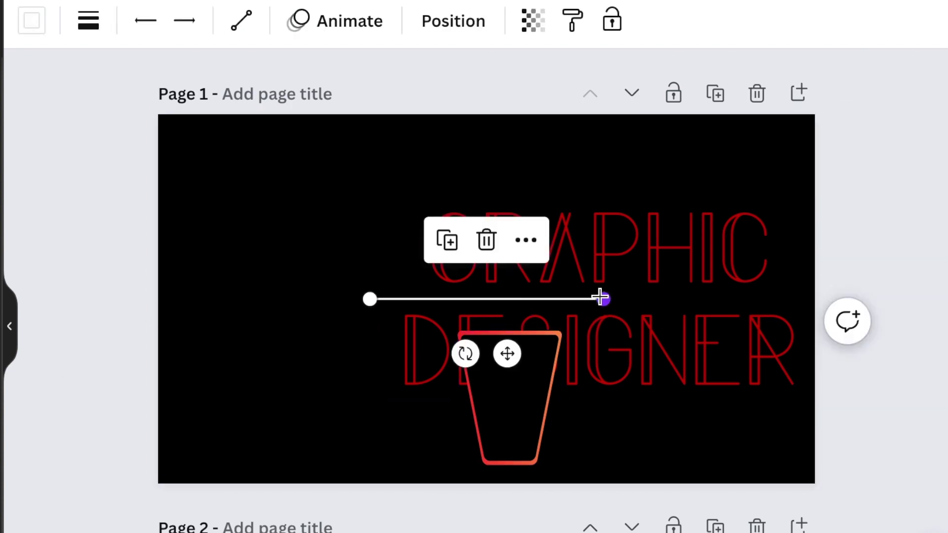
drag(600, 298, 367, 221)
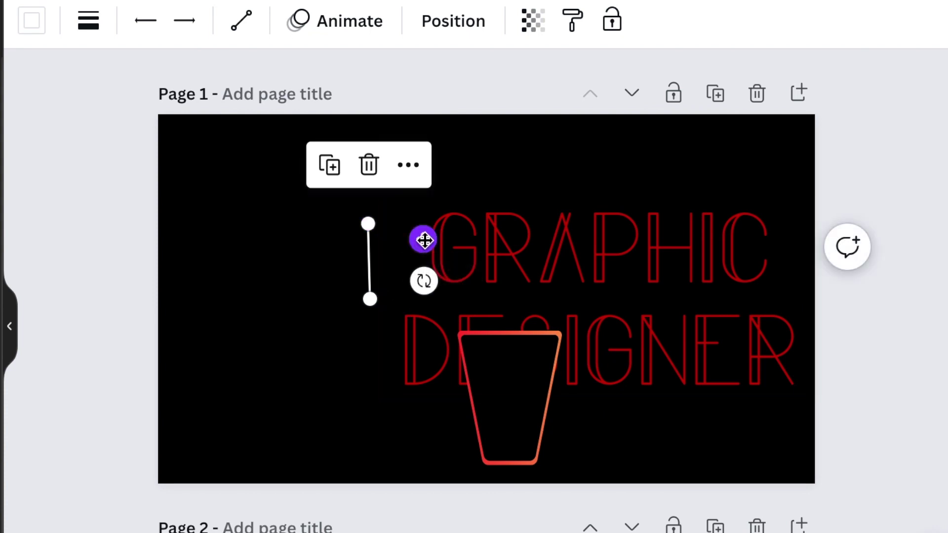
drag(424, 239, 215, 274)
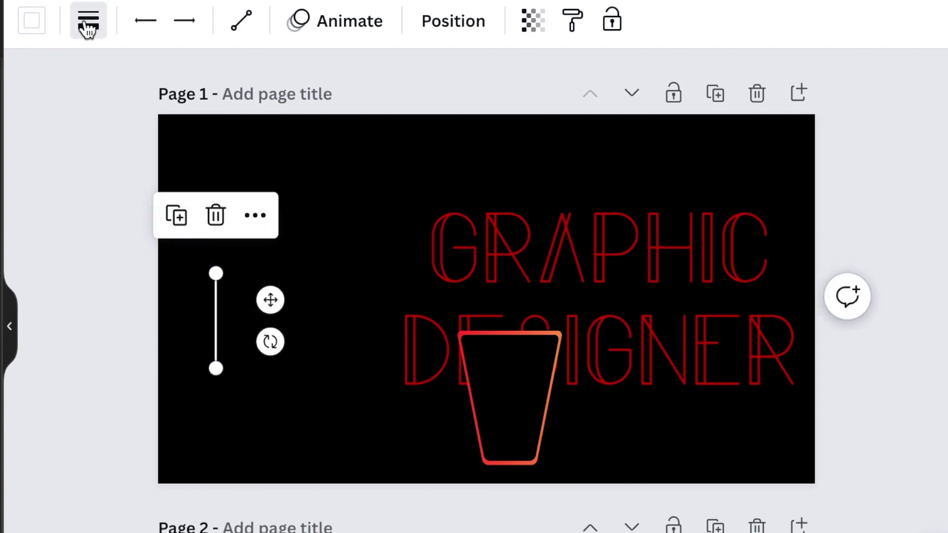
Step: Thicken the short vertical line into a bold bar and color it pink
click(87, 23)
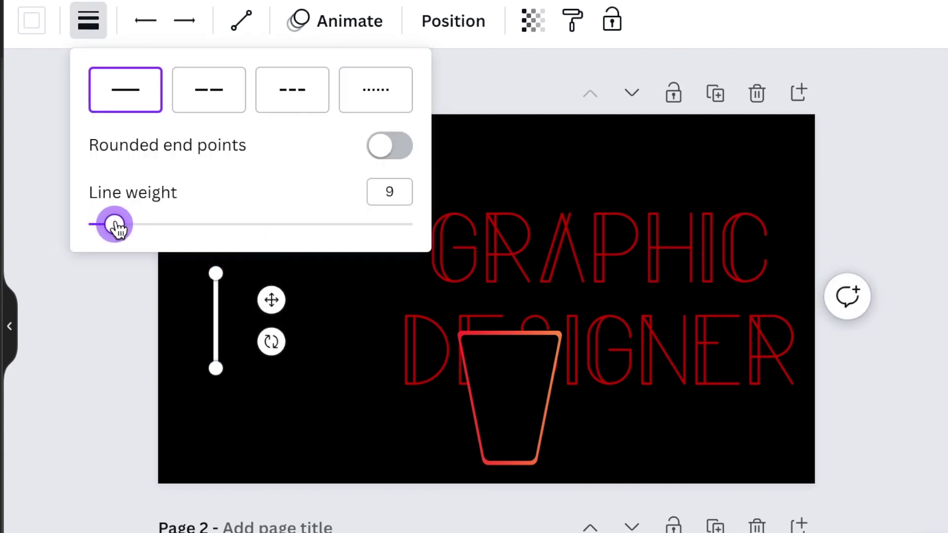
drag(125, 225, 137, 224)
click(178, 317)
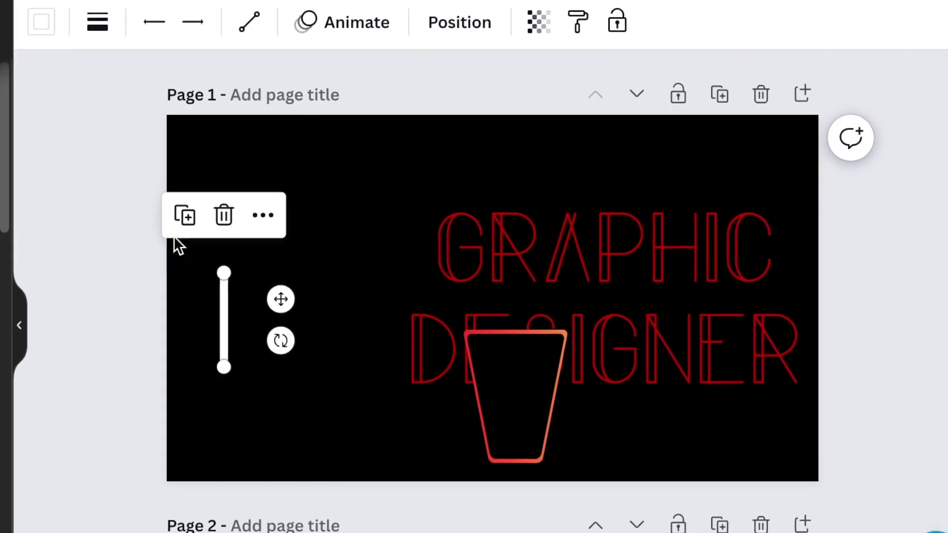
click(129, 37)
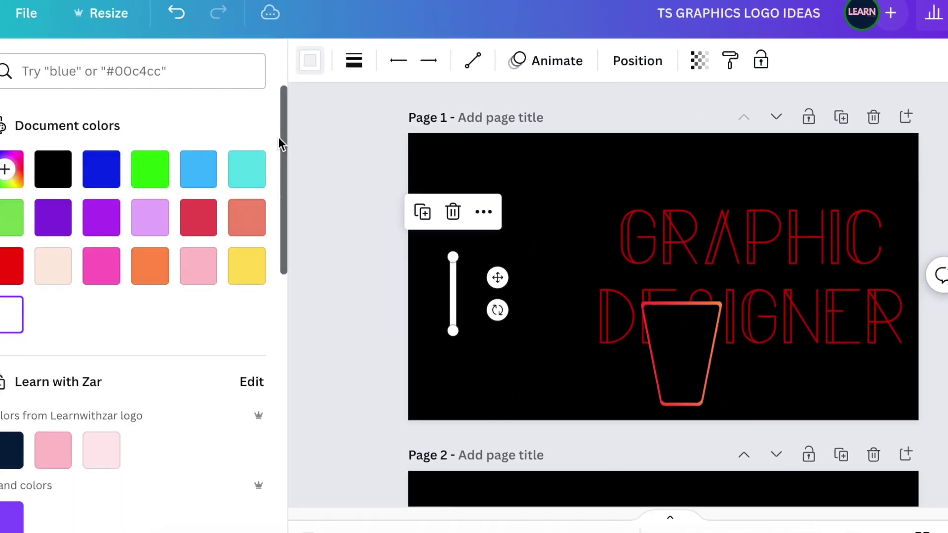
click(101, 266)
click(411, 329)
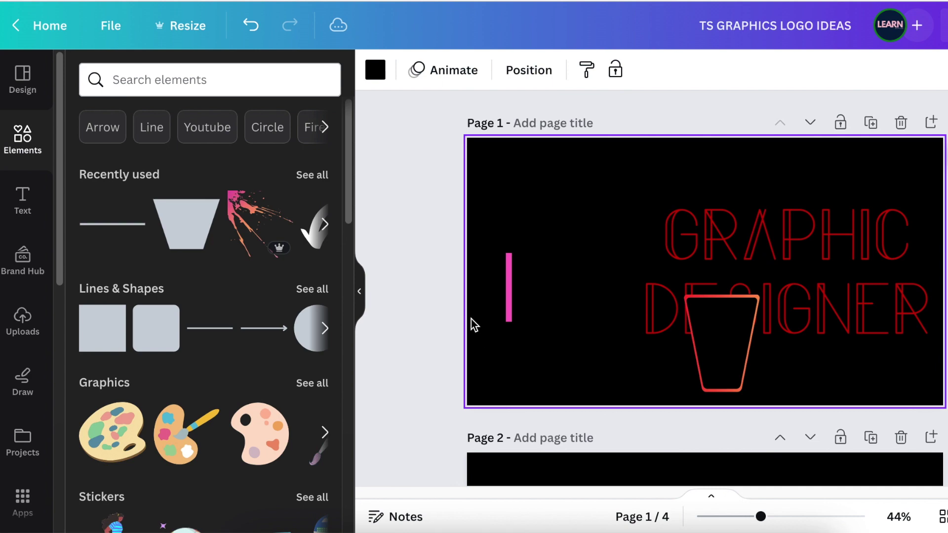
Step: Add a triangle, shrink it to a small tip and place it at the upper end of the pink bar
click(312, 290)
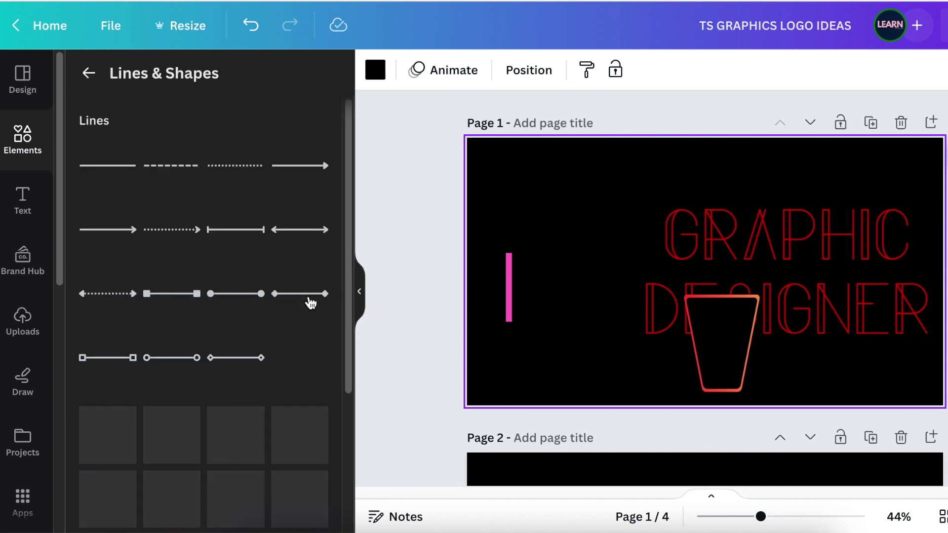
click(314, 448)
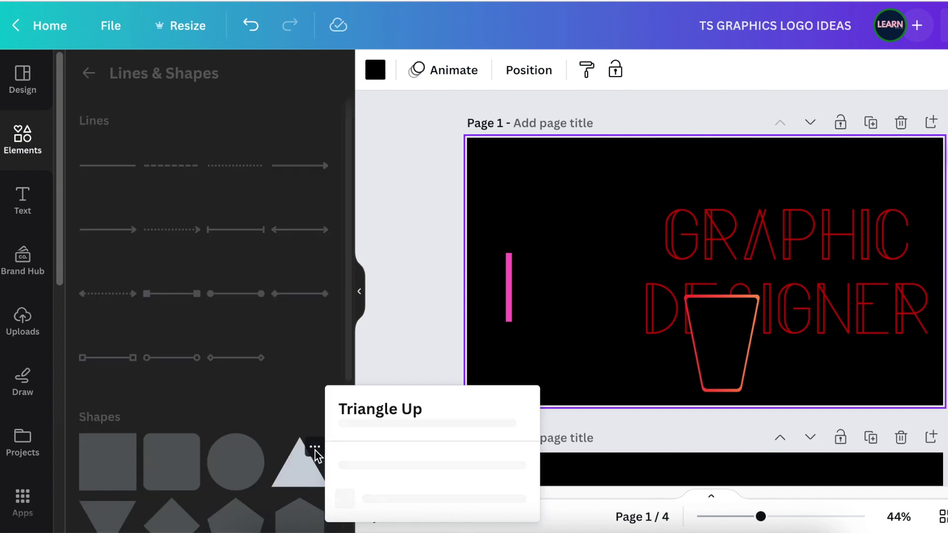
click(304, 471)
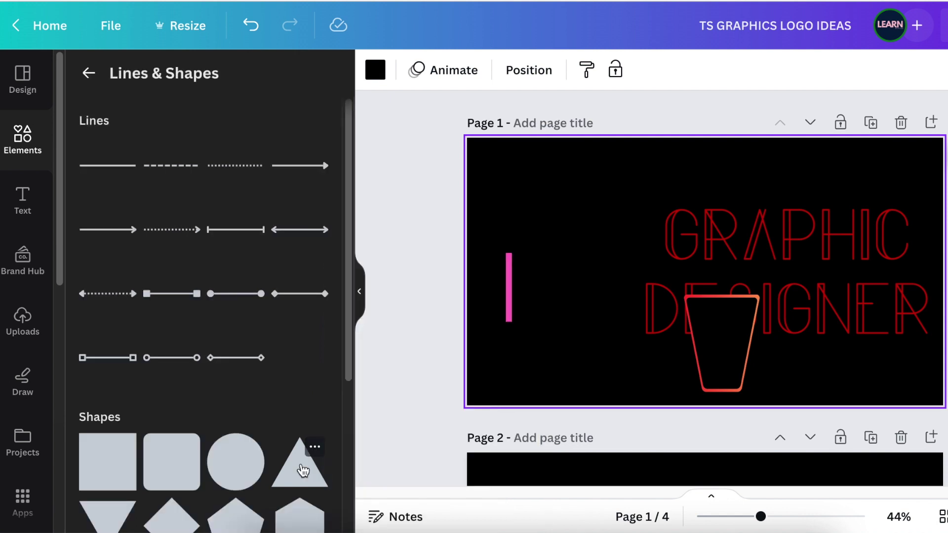
click(304, 470)
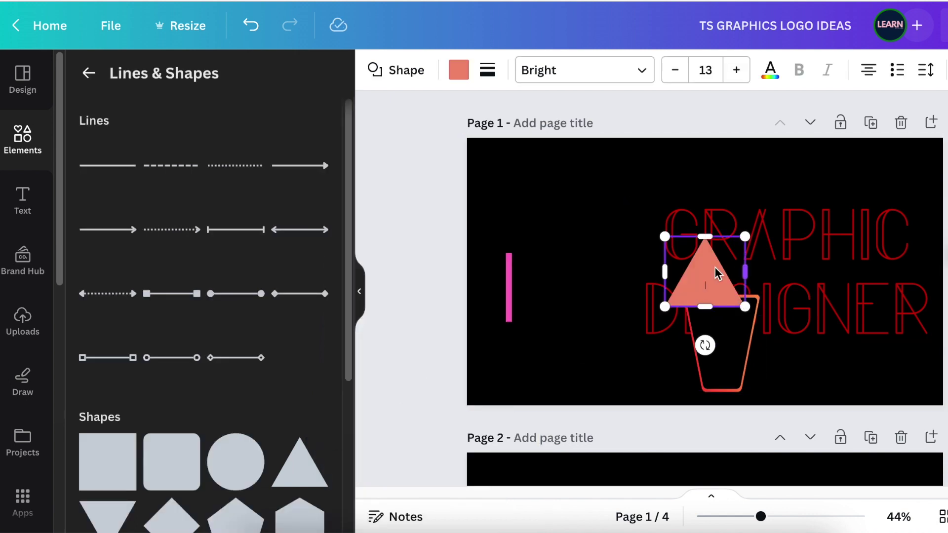
drag(694, 284, 496, 197)
drag(525, 226, 530, 279)
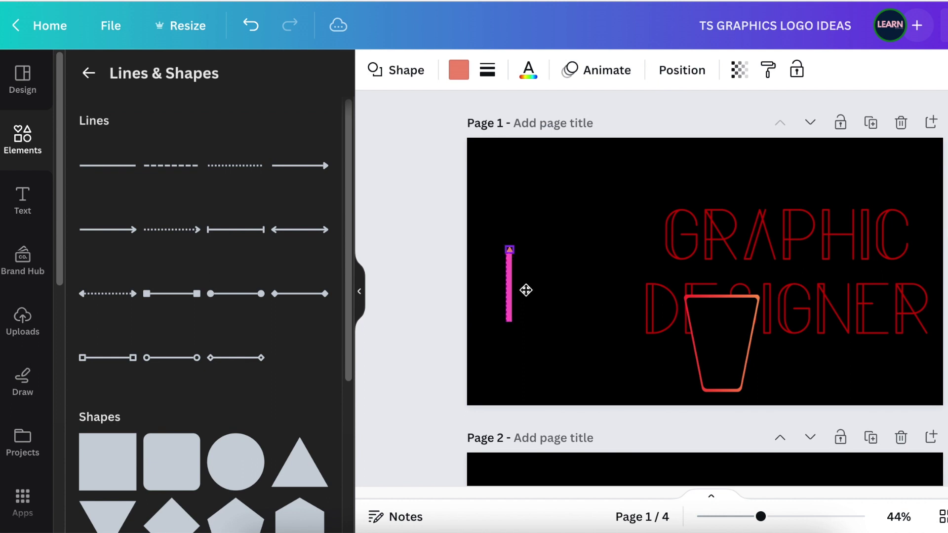
drag(525, 290, 525, 290)
drag(504, 255, 500, 257)
Step: Refine the triangle's size and center it on the bar's upper end, matching the bar's thickness to the triangle's base
drag(759, 518, 816, 527)
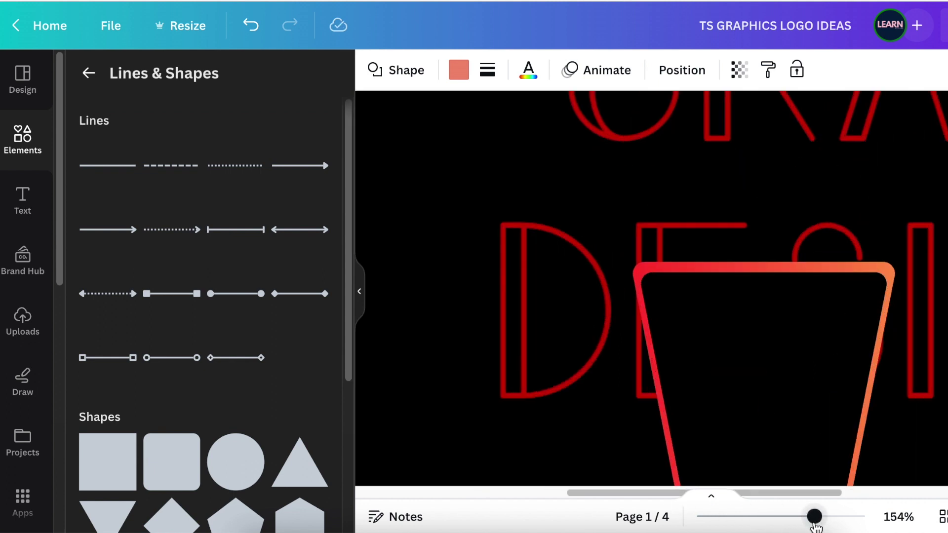
drag(707, 494, 438, 473)
click(491, 328)
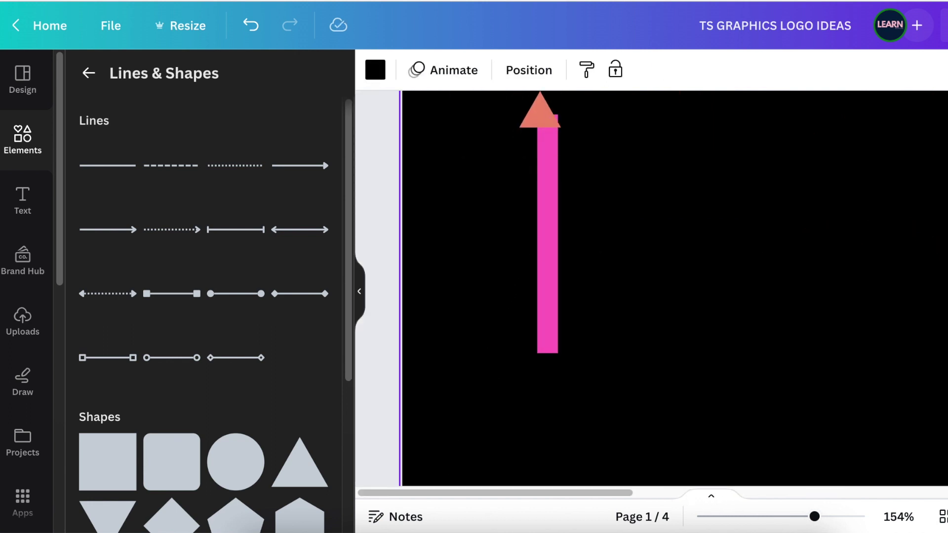
scroll(546, 230, up, 2)
drag(539, 229, 557, 211)
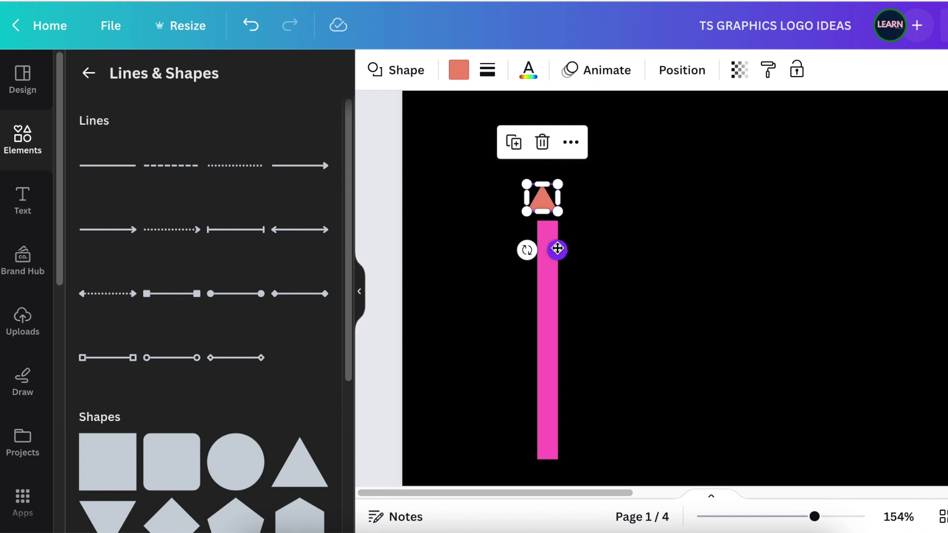
drag(557, 249, 563, 256)
click(548, 238)
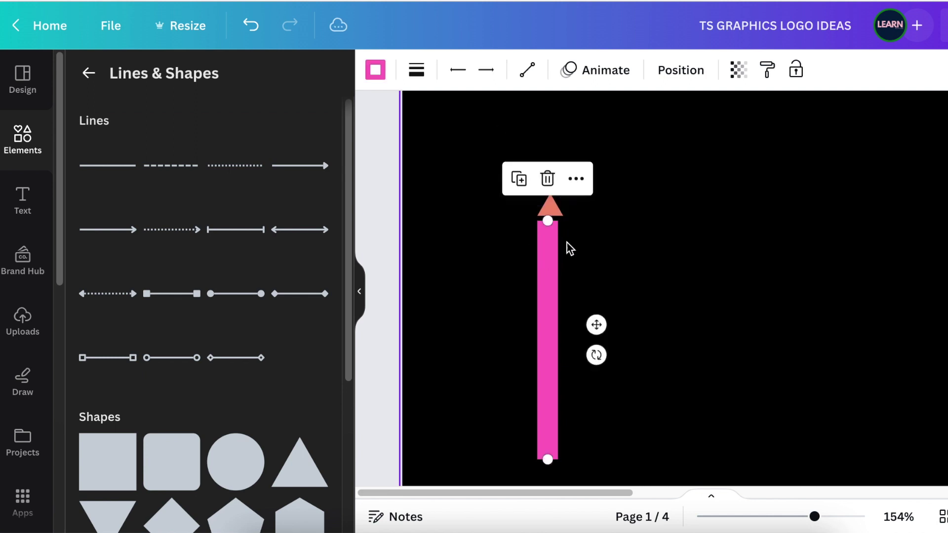
click(476, 306)
Step: Color the triangle the same pink as the bar and group both into one pencil
click(548, 213)
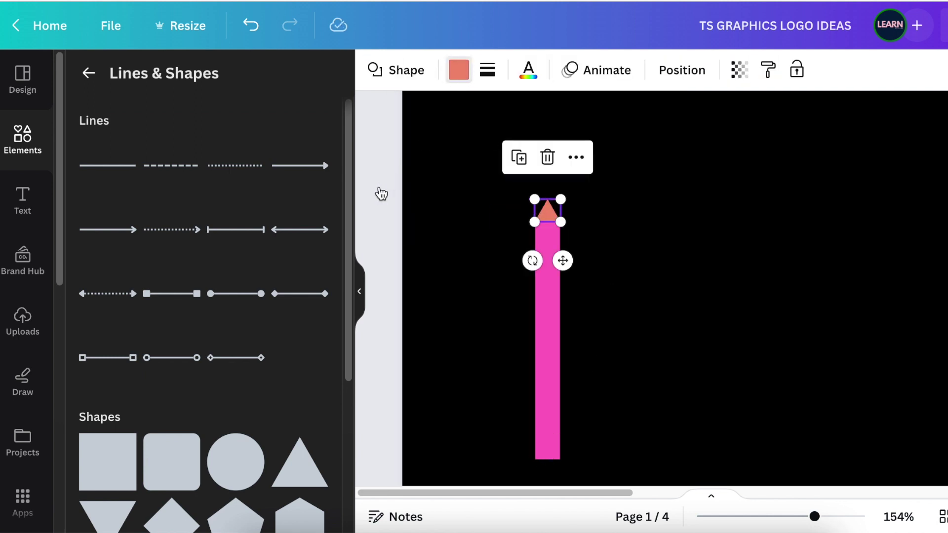
click(226, 261)
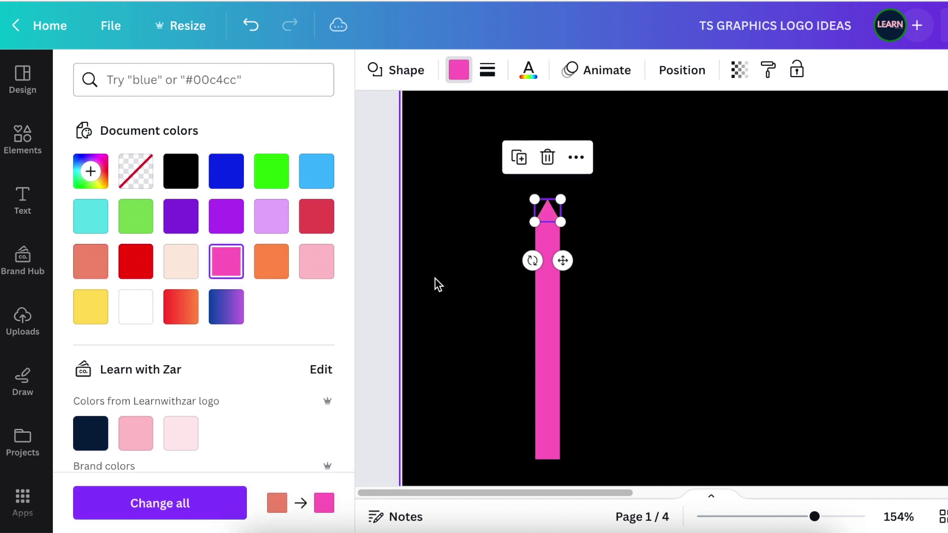
click(473, 253)
drag(586, 246, 542, 172)
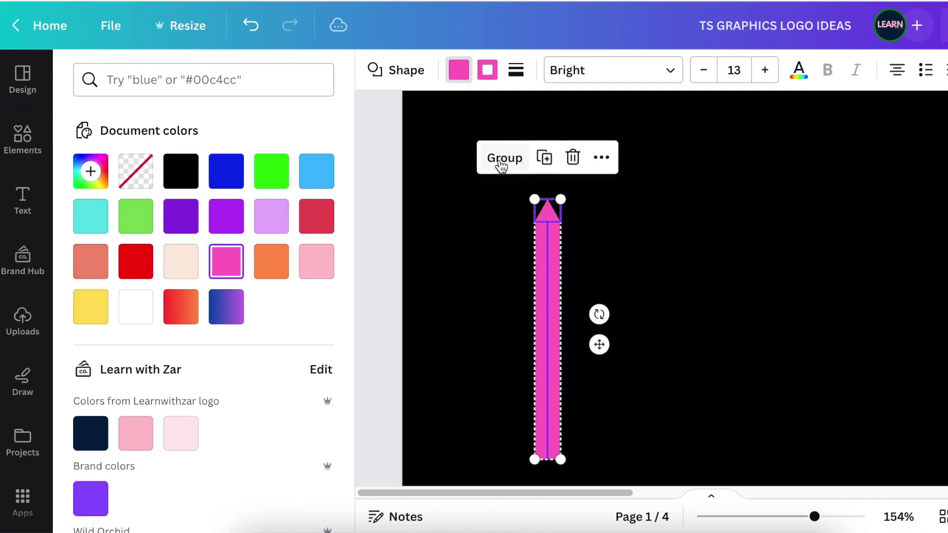
click(501, 165)
Step: Duplicate the pink pencil, place the copy beside it and color the copy bright green
click(550, 157)
drag(571, 313, 602, 298)
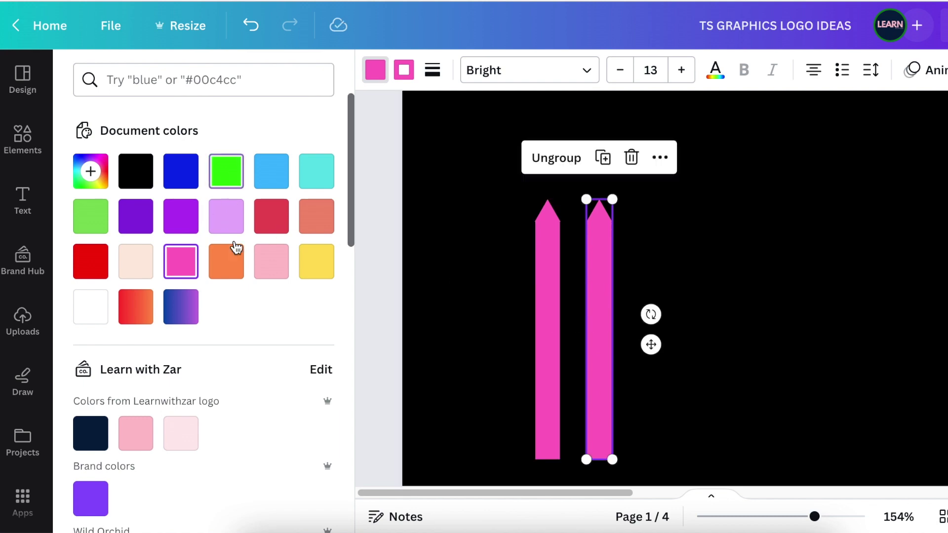
click(226, 171)
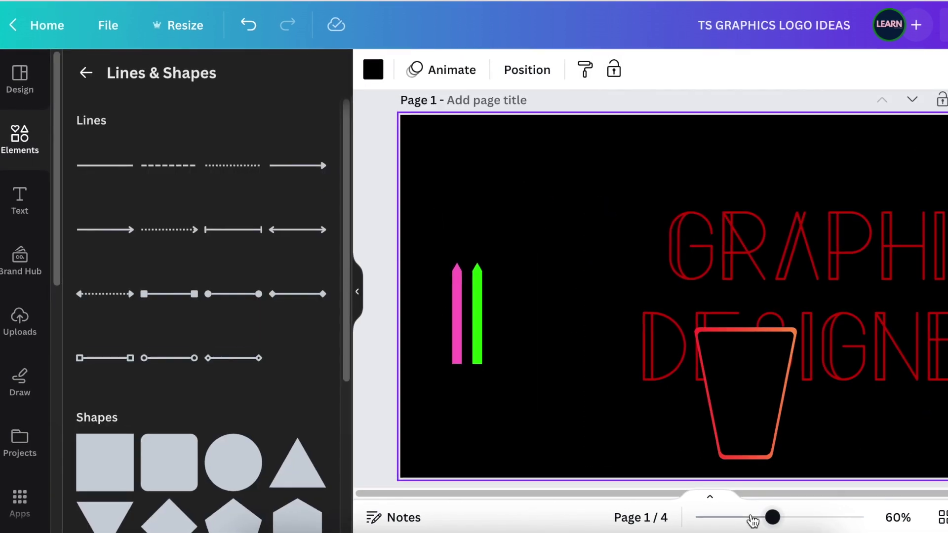
Step: Move the cup off the title into the empty area between the pencils and the title
click(752, 519)
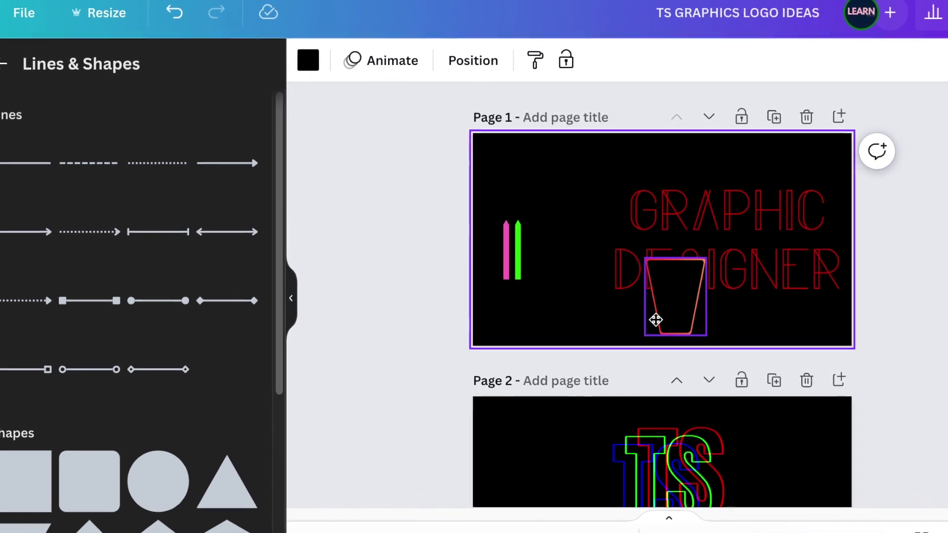
drag(656, 320, 551, 308)
click(587, 306)
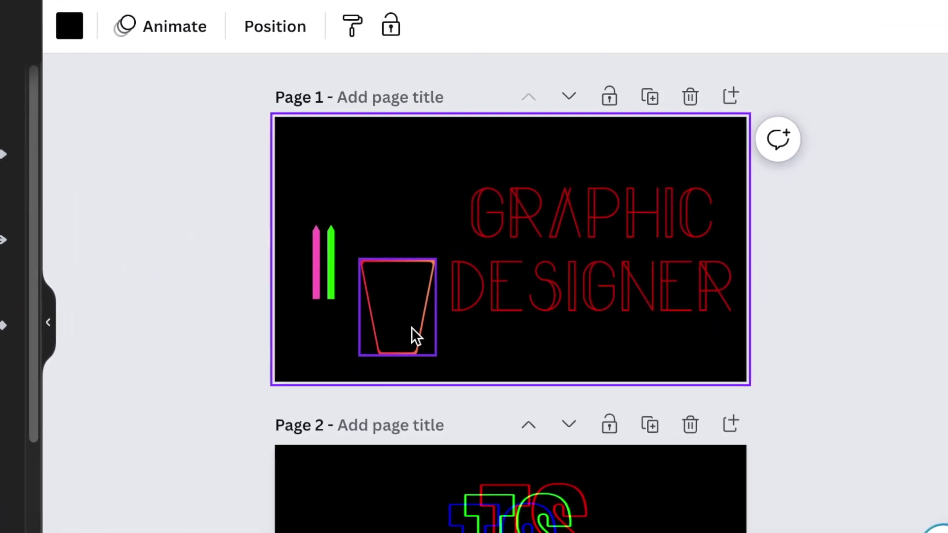
Step: Move the pink and green pencils into the cup's opening and tilt the pink one outward
click(316, 272)
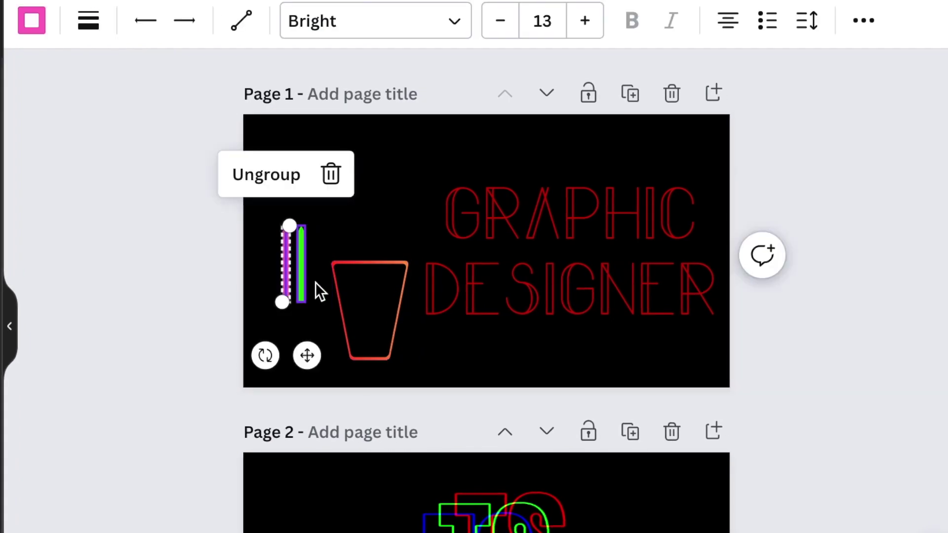
drag(222, 277, 311, 295)
drag(315, 354, 389, 353)
click(415, 207)
click(366, 247)
mouse_move(346, 353)
mouse_down()
mouse_move(334, 332)
mouse_move(346, 353)
mouse_up()
click(350, 261)
drag(385, 348, 378, 349)
double_click(366, 262)
drag(326, 348, 338, 357)
drag(386, 353, 380, 353)
Step: Select both pencils and send them behind the cup so only their tips stick out
click(276, 244)
drag(276, 244, 363, 256)
click(466, 165)
mouse_move(523, 347)
click(265, 506)
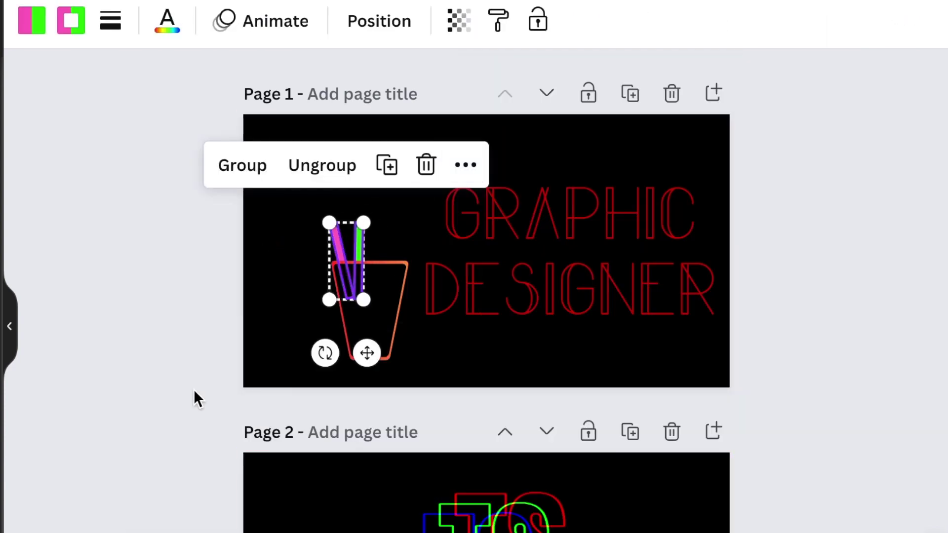
click(194, 389)
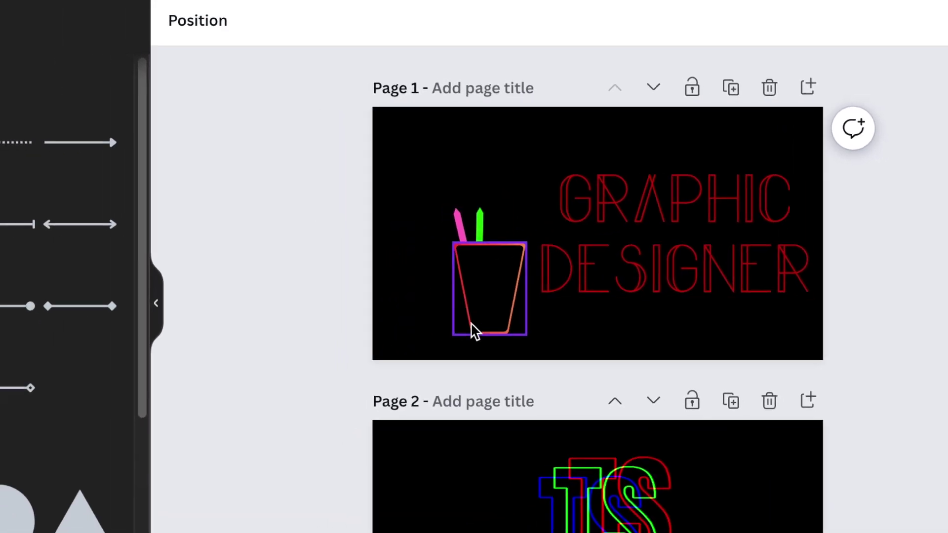
Step: Add the Artistic Ink Splash graphic to the page and view its details
click(18, 115)
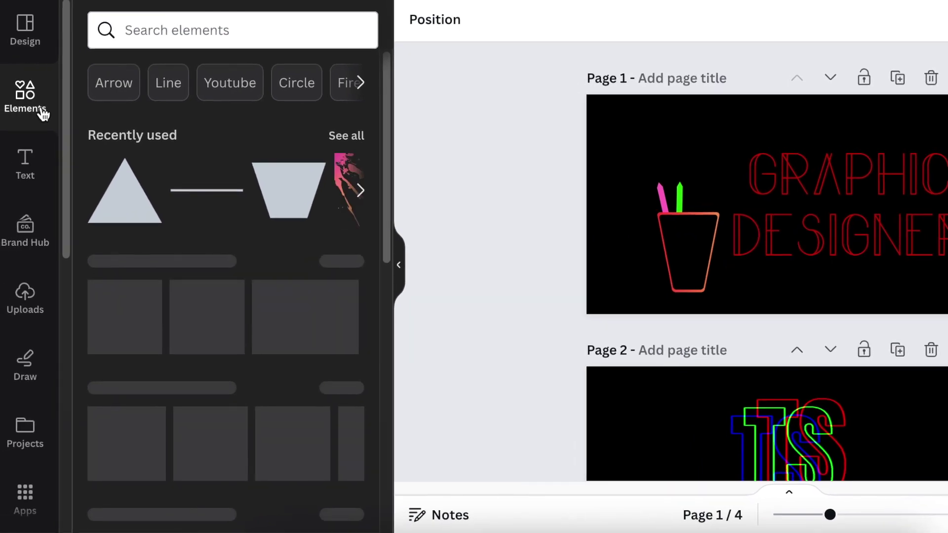
click(361, 190)
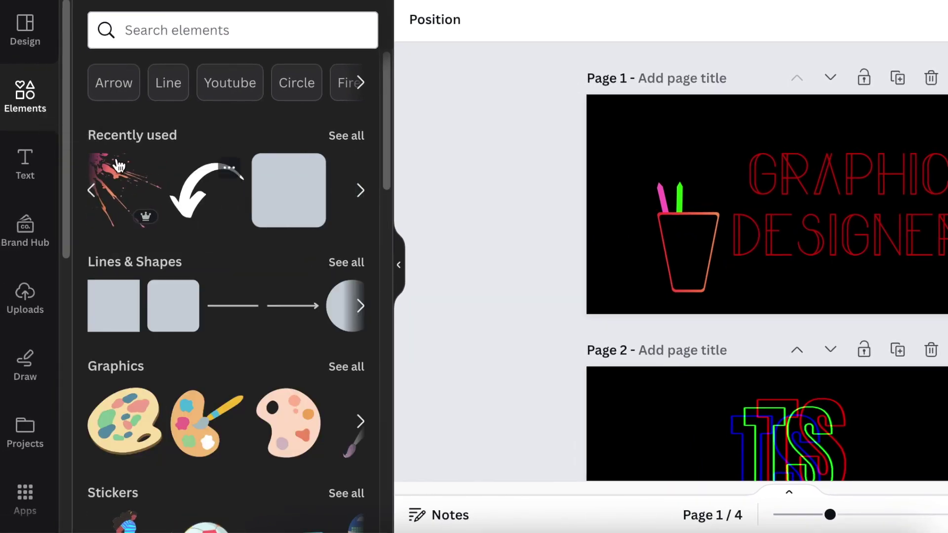
click(126, 178)
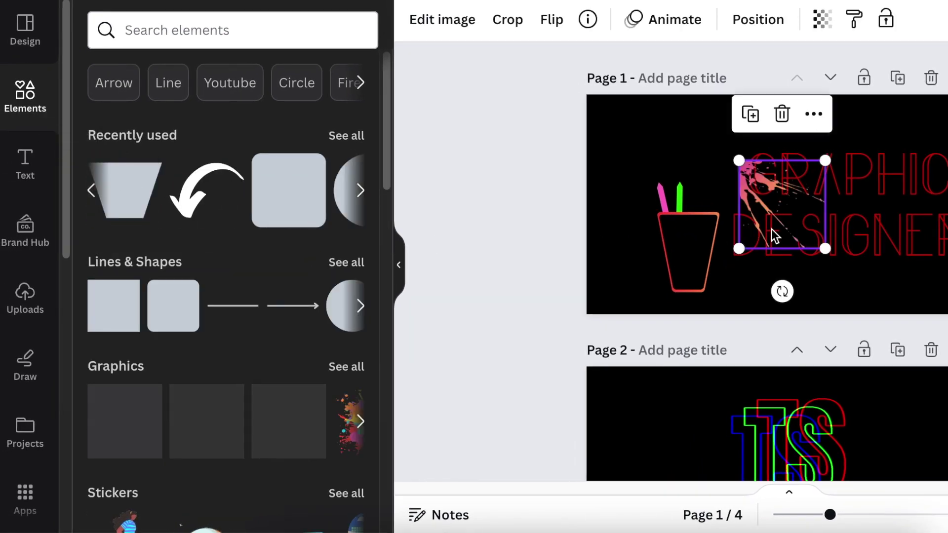
click(589, 23)
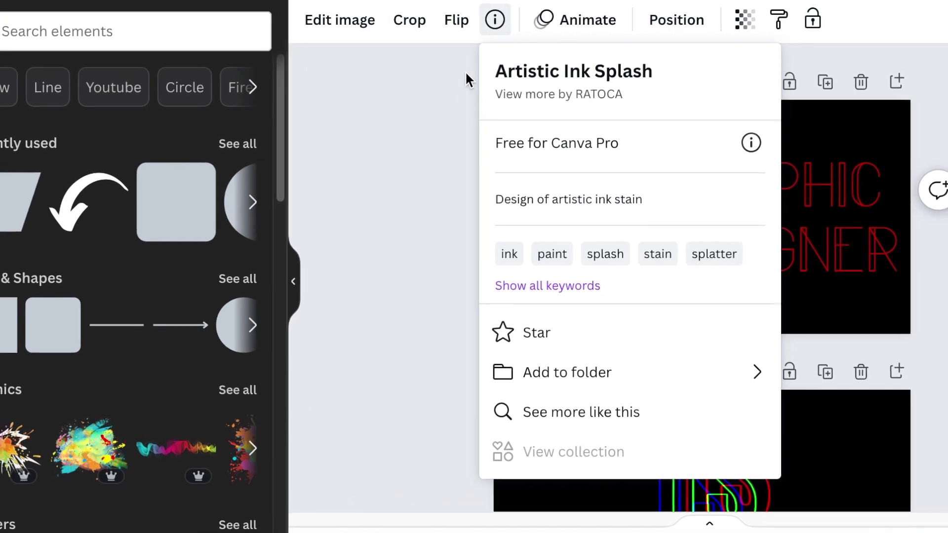
click(464, 129)
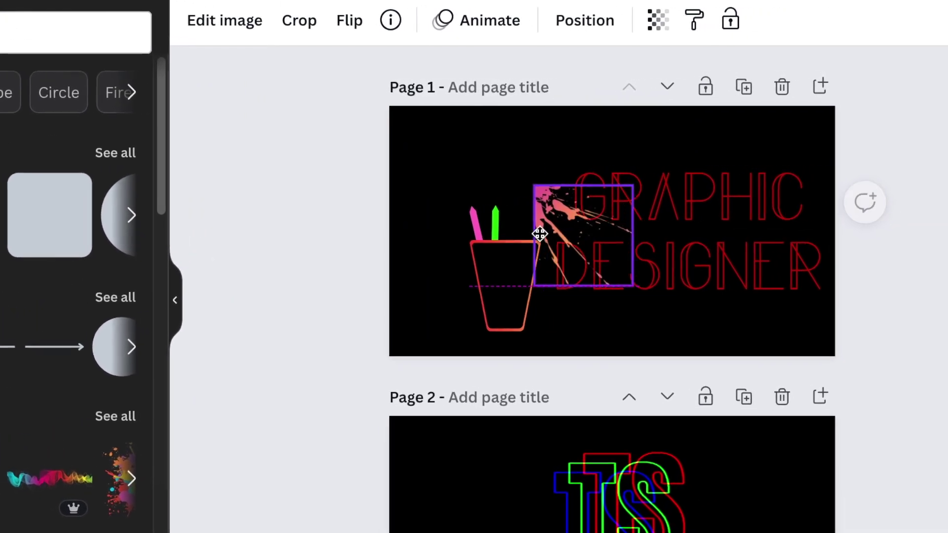
Step: Rotate the ink splash to about -85°, shrink it and place it near the cup's upper rim on the title side
drag(540, 234, 533, 234)
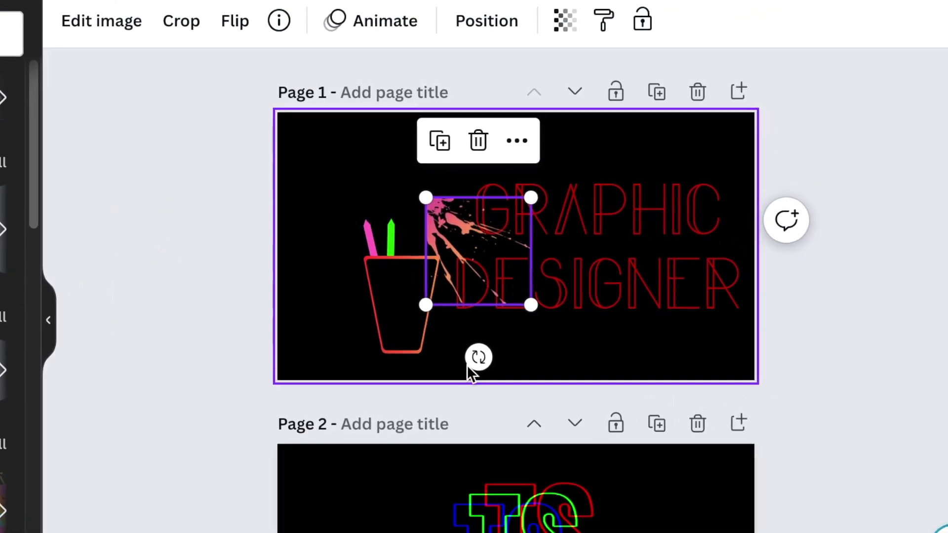
drag(479, 357, 545, 267)
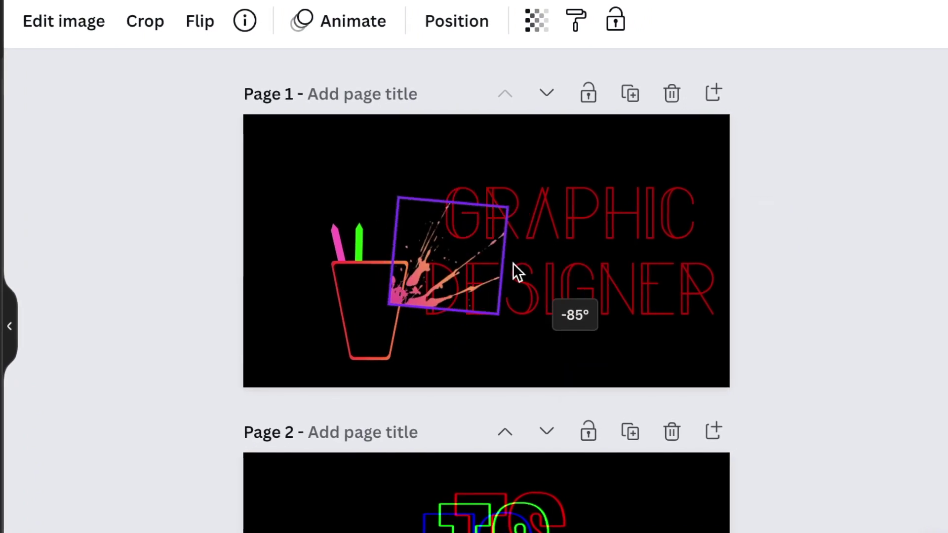
drag(508, 207, 467, 239)
drag(417, 273, 398, 243)
Step: Select the cup with both pencils and move them together away from the title, toward the page's outer edge
drag(390, 355, 251, 288)
drag(379, 334, 340, 335)
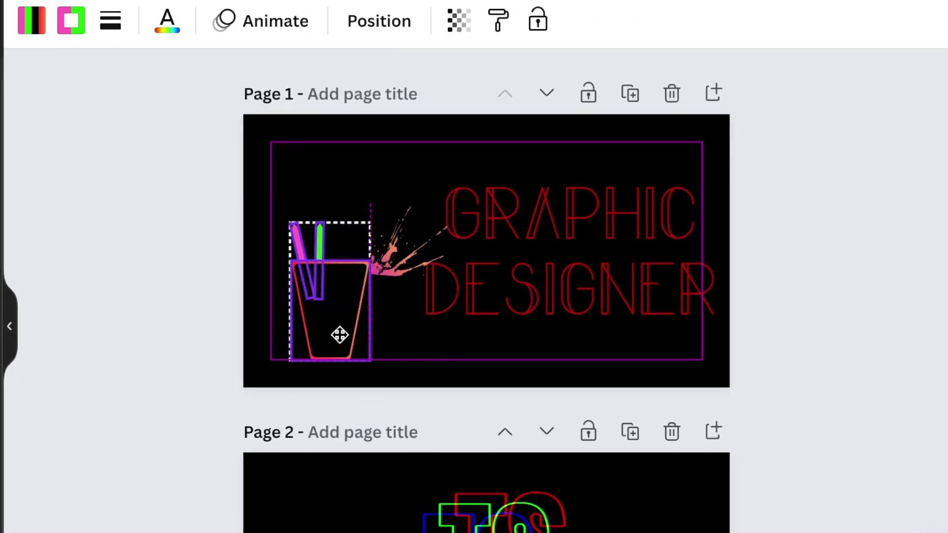
click(414, 362)
Step: Place the ink splash over the cup's opening beside the green pencil, rotate it to -90° and enlarge it slightly
click(401, 252)
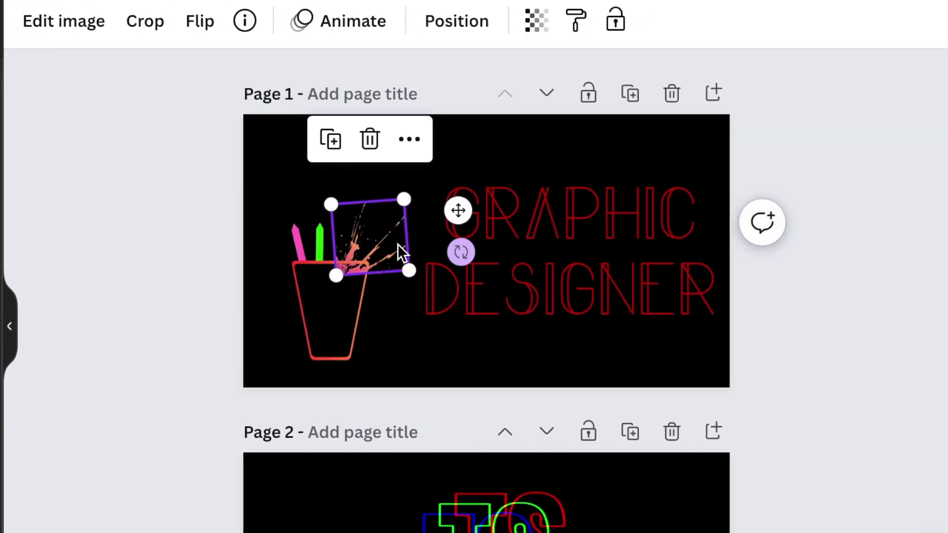
drag(401, 252, 383, 246)
drag(453, 247, 454, 255)
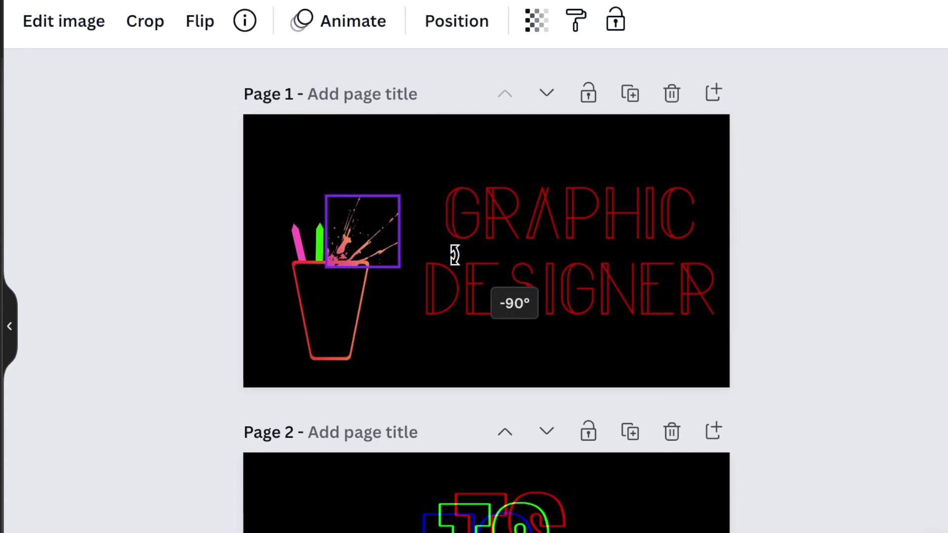
drag(400, 196, 422, 183)
drag(389, 232, 385, 241)
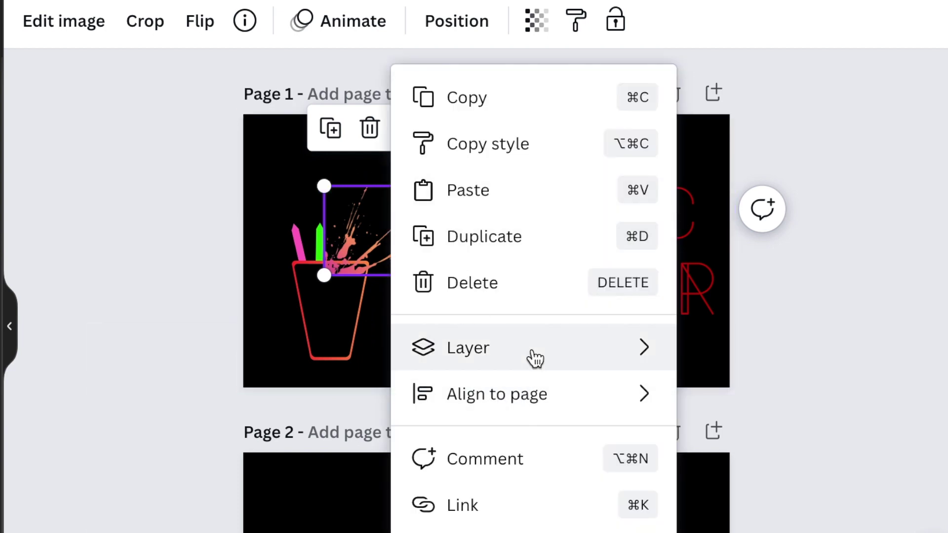
Step: Send the ink splash behind the cup so it bursts out of the opening
mouse_move(527, 356)
click(211, 497)
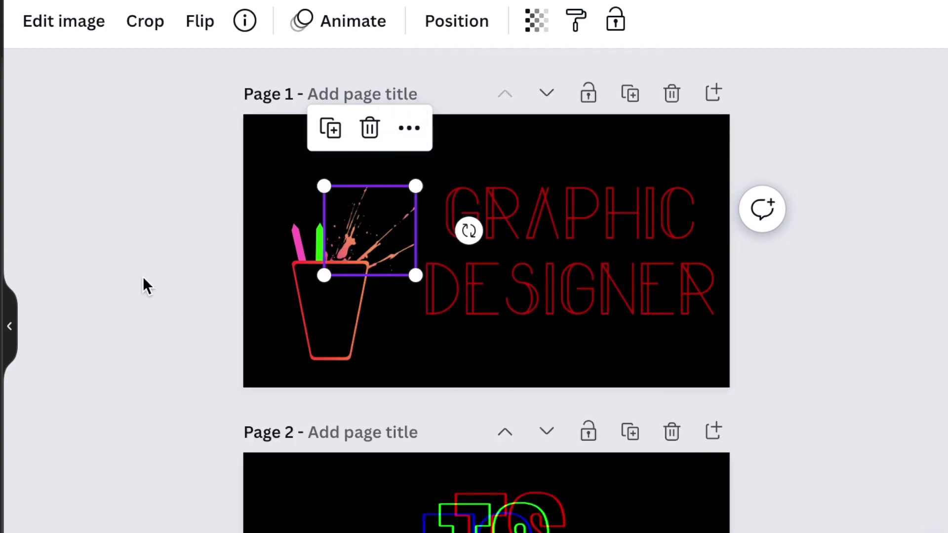
click(146, 279)
Step: Group the cup, pencils and ink splash, and rotate the group clockwise so the cup tips toward the title
mouse_move(220, 196)
mouse_down()
mouse_move(365, 360)
mouse_move(357, 354)
mouse_up()
key(ctrl+g)
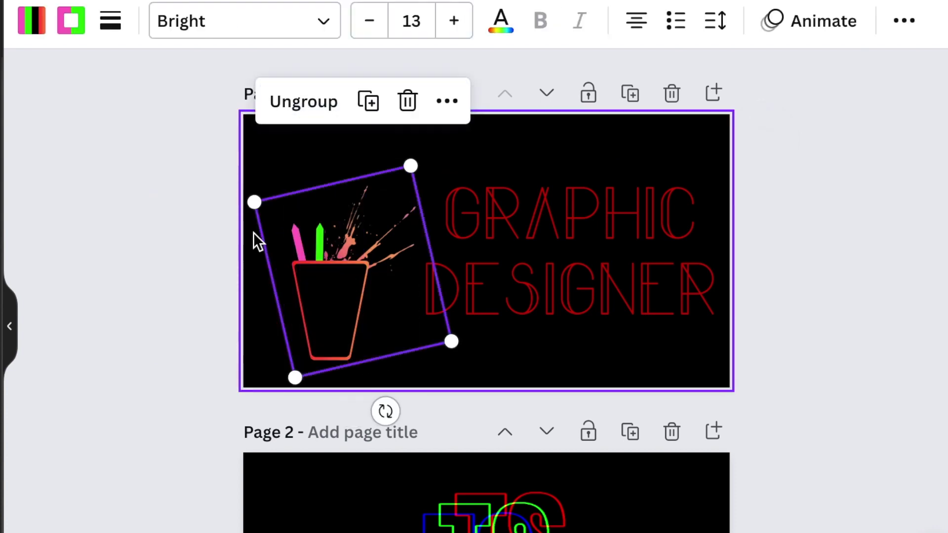
mouse_move(385, 410)
mouse_down()
mouse_move(365, 442)
mouse_move(341, 424)
mouse_up()
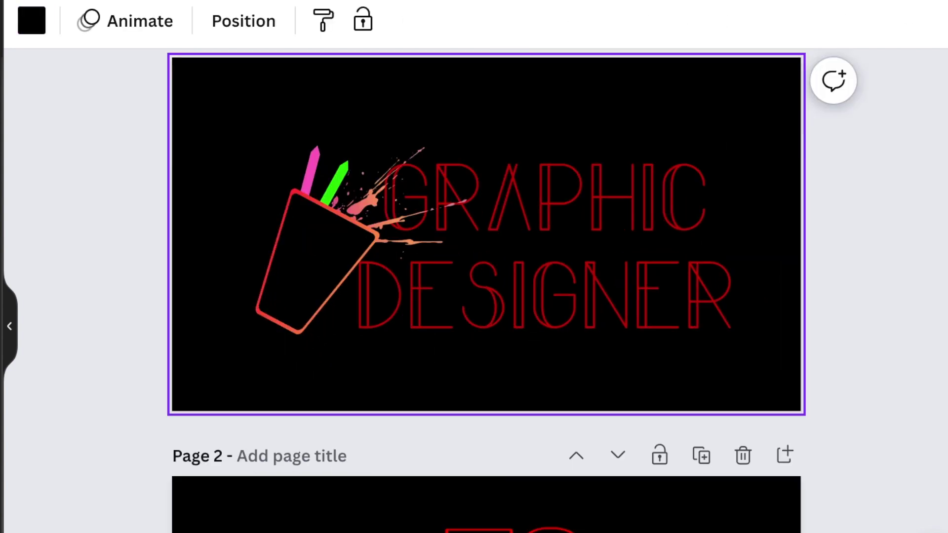
Step: Paste another copy of the ink splash, crop it down toward a single streak and rotate it toward the splash lines
key(ctrl+v)
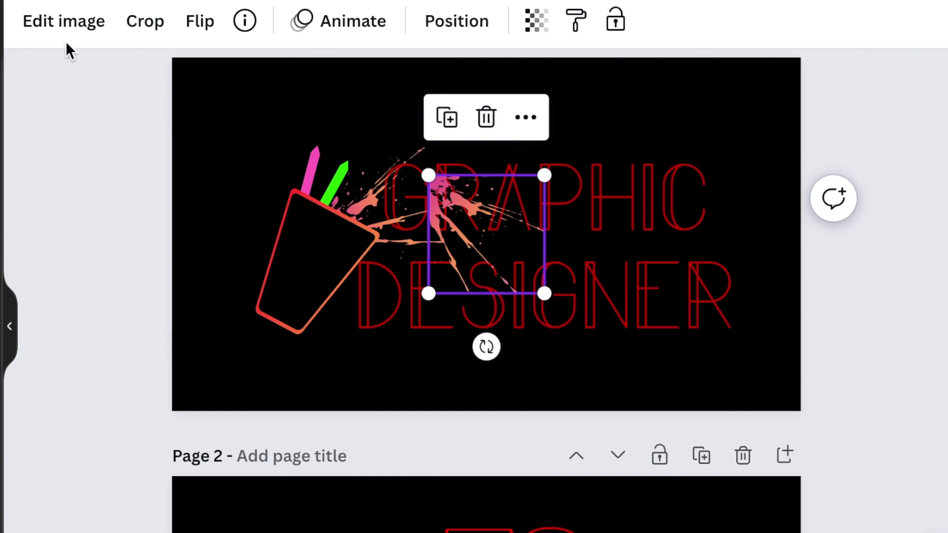
click(148, 25)
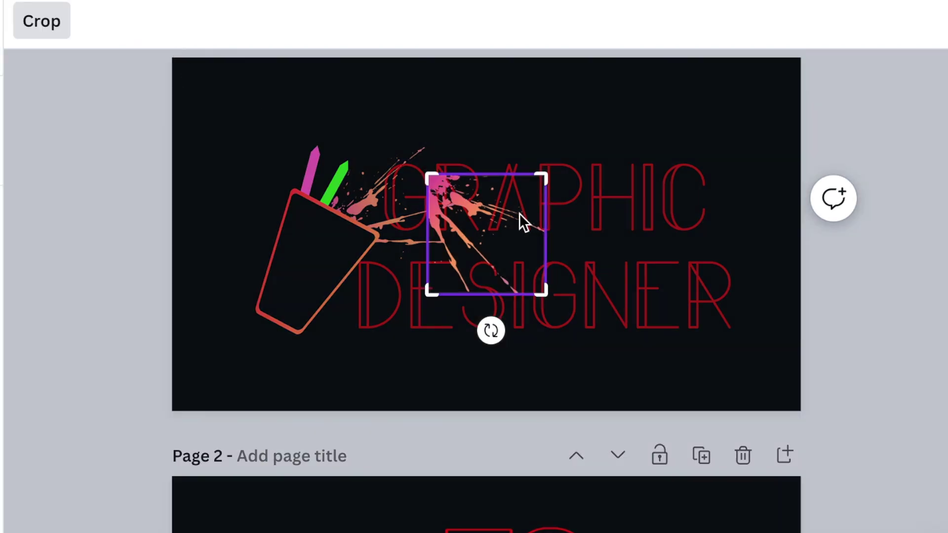
drag(543, 178, 523, 202)
drag(491, 330, 565, 294)
drag(522, 202, 523, 251)
drag(522, 291, 553, 276)
click(504, 358)
Step: Align the cropped streak with the splash lines crossing GRAPHIC and trim it to a thin strip that extends the line
drag(512, 334, 522, 289)
drag(566, 205, 514, 220)
drag(490, 273, 453, 271)
drag(486, 239, 447, 256)
drag(444, 182, 502, 152)
drag(474, 239, 476, 250)
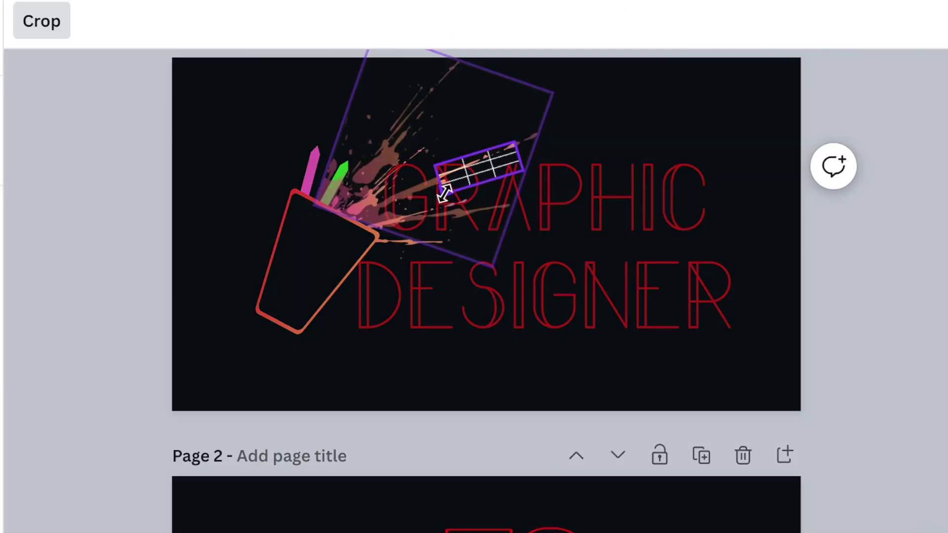
click(851, 405)
Step: Duplicate the thin streak and position and rotate the copies as pointed tips on the other splash lines across the title
click(499, 190)
mouse_move(500, 190)
mouse_down()
mouse_move(493, 161)
mouse_move(492, 194)
mouse_up()
drag(495, 270, 467, 256)
click(813, 399)
click(495, 196)
key(super+d)
drag(508, 261, 487, 320)
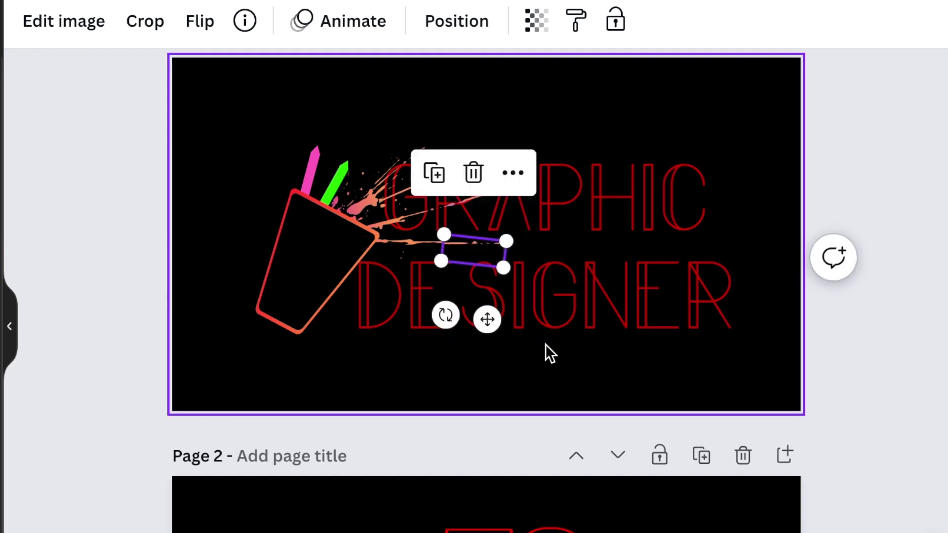
click(715, 410)
click(556, 372)
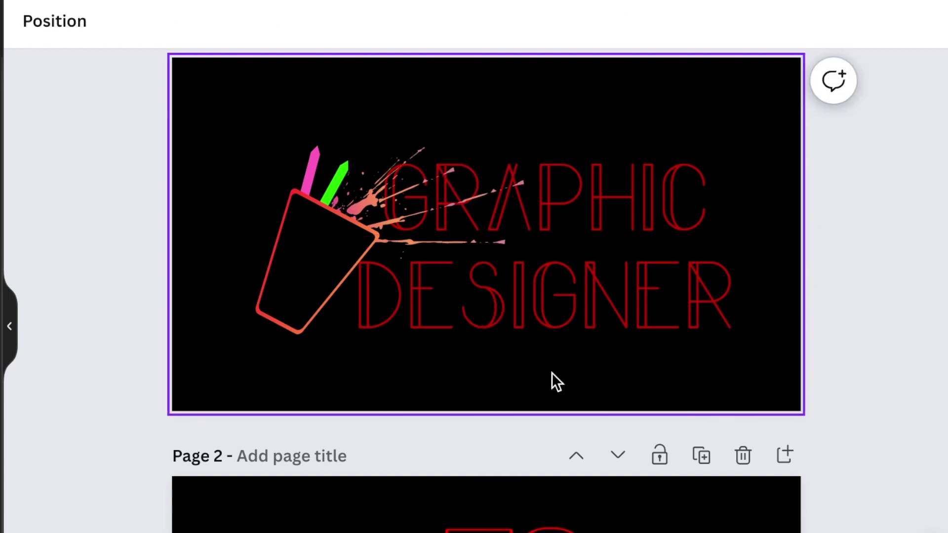
Step: Add the text TS in Anton at size 116, tilted to match the cup and placed on its front
key(t)
drag(507, 290, 489, 433)
text(w)
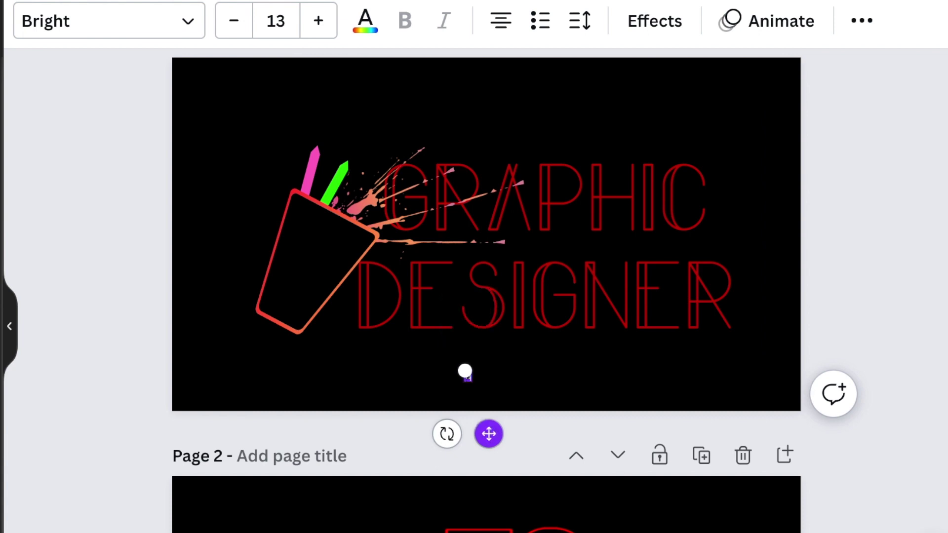
drag(465, 371, 313, 321)
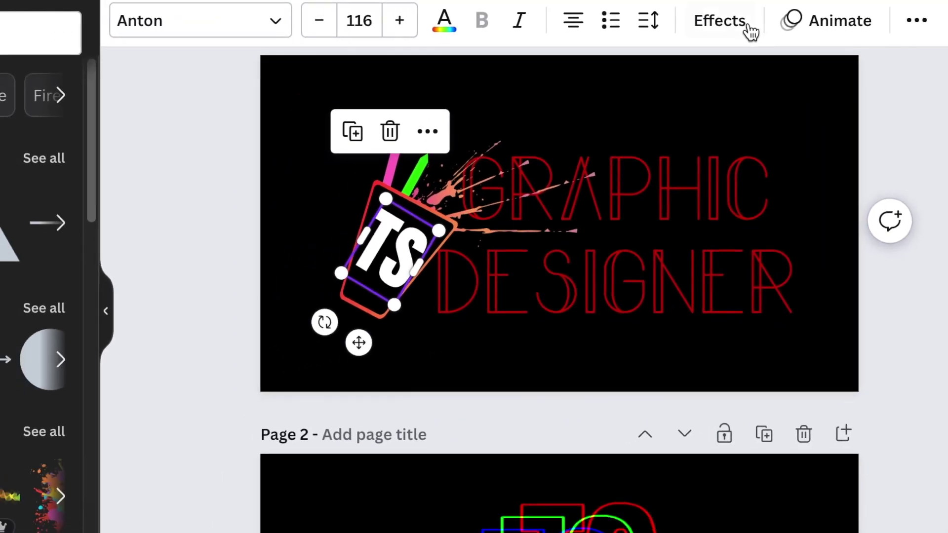
Step: Apply the Hollow effect to the TS text and recolour its outline salmon
click(748, 27)
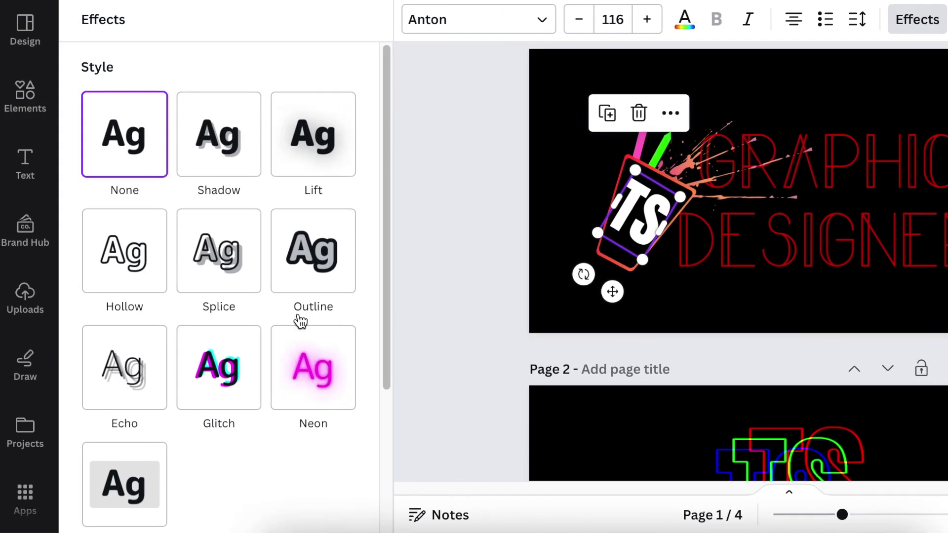
click(126, 259)
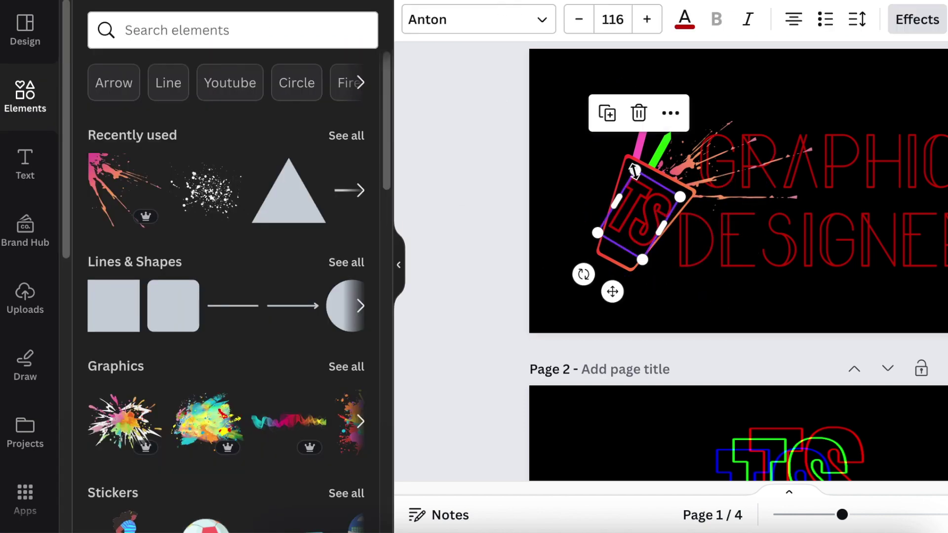
click(572, 321)
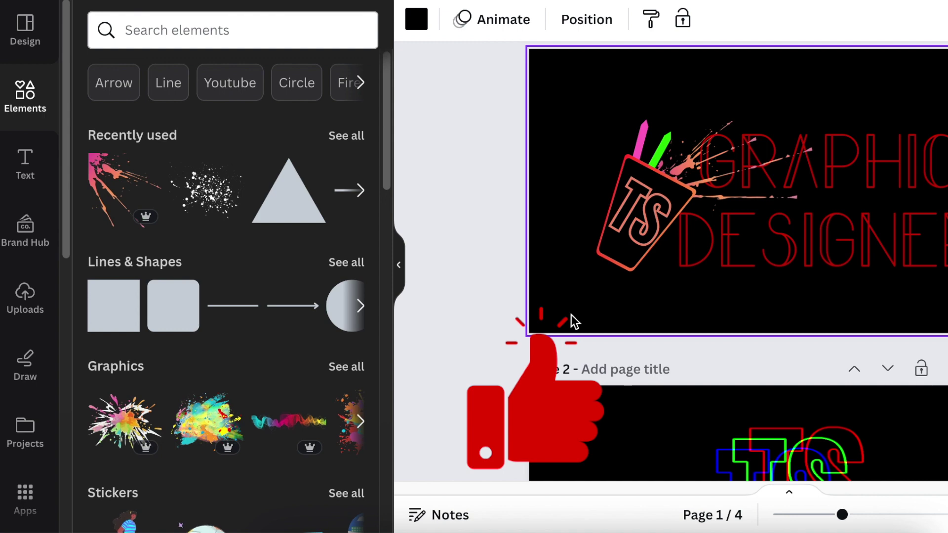
Step: Download page 1 as a 1,280 × 720 px PNG with a transparent background, and close the download message
click(947, 1)
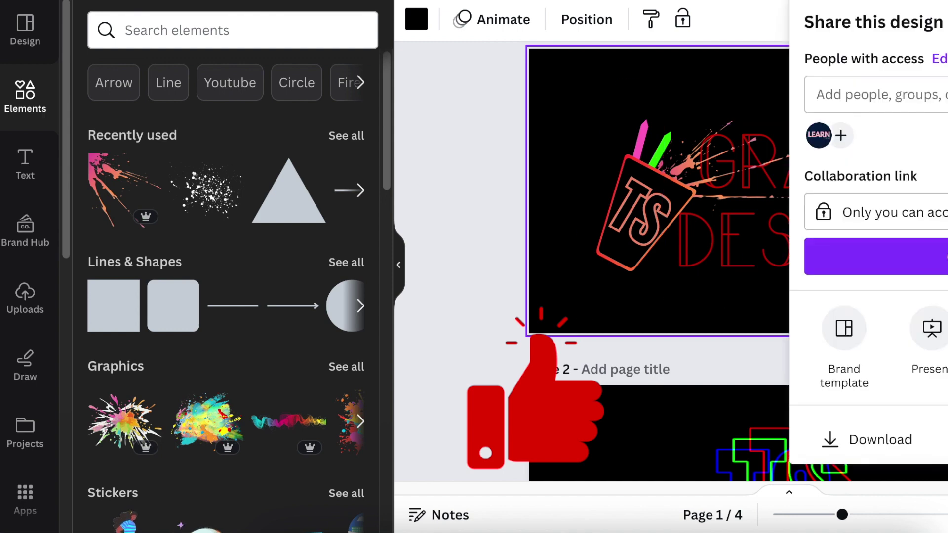
scroll(869, 247, down, 2)
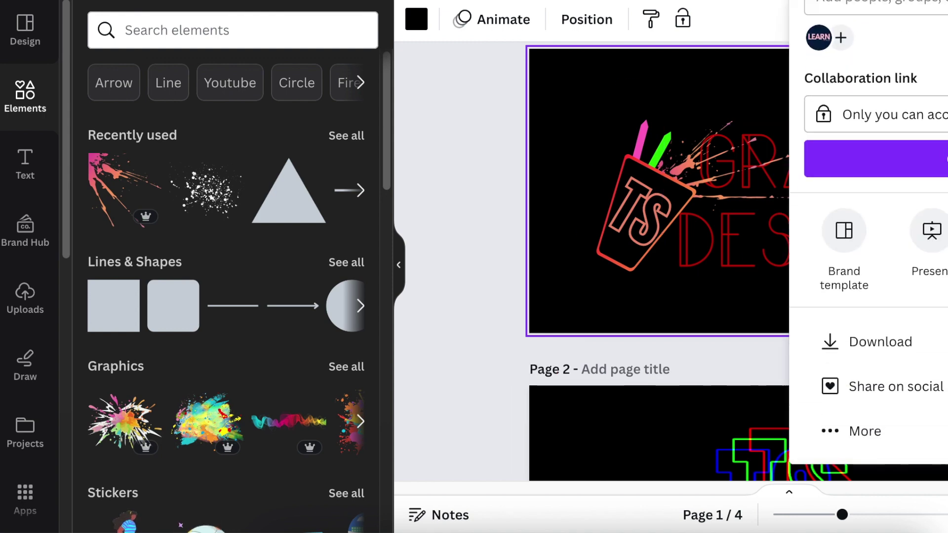
click(880, 341)
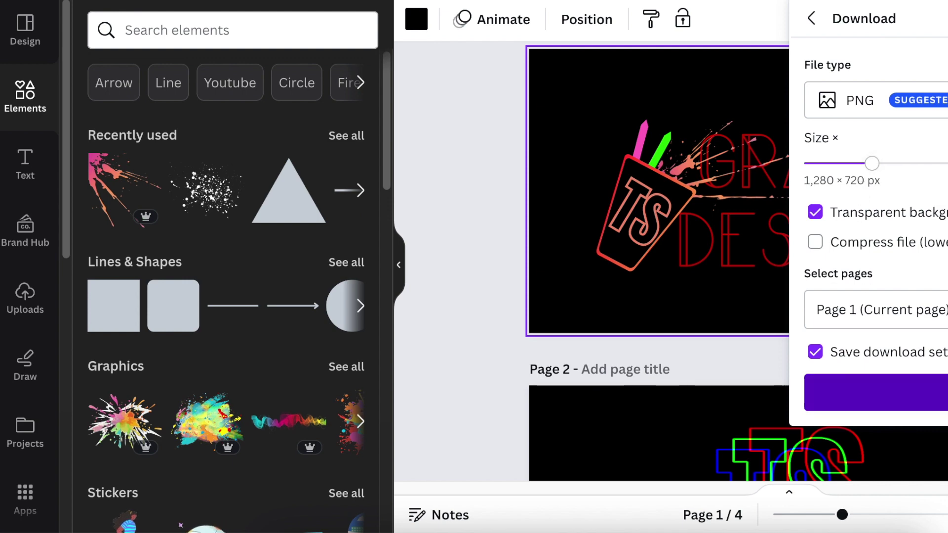
click(877, 393)
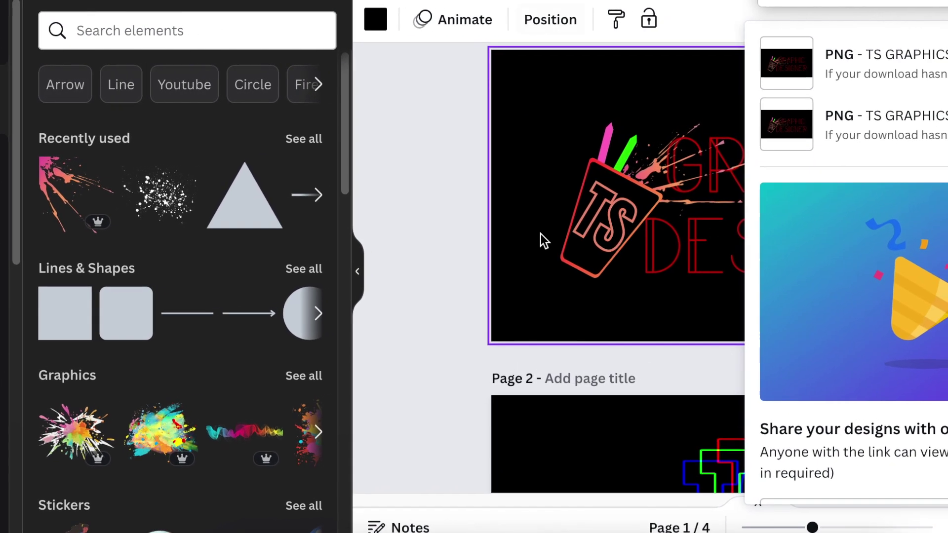
click(512, 296)
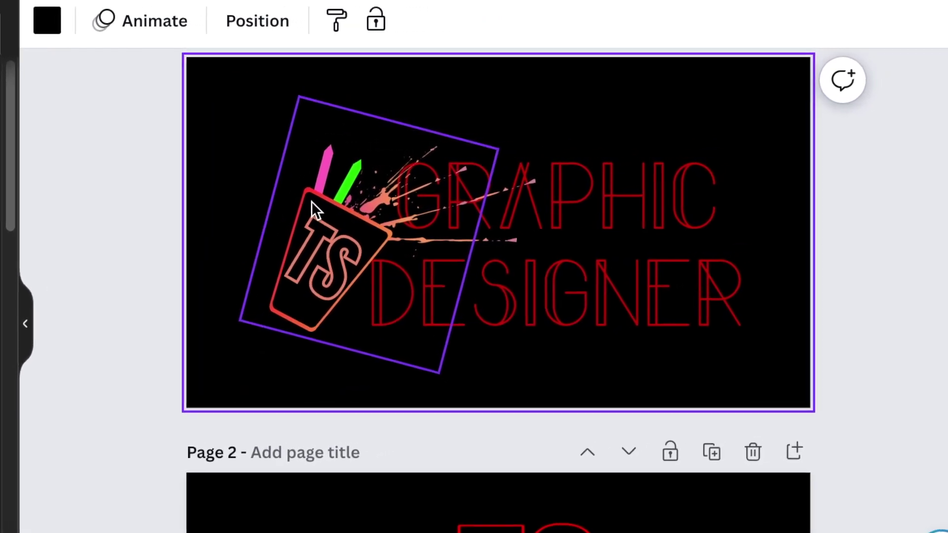
Step: Ungroup the tilted cup artwork and fill the cup shape with white
click(313, 211)
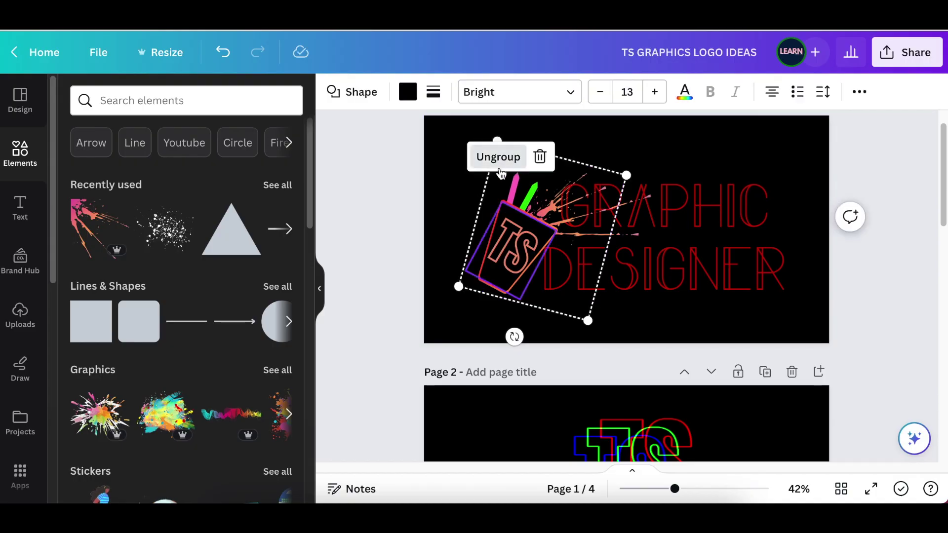
click(499, 168)
click(422, 190)
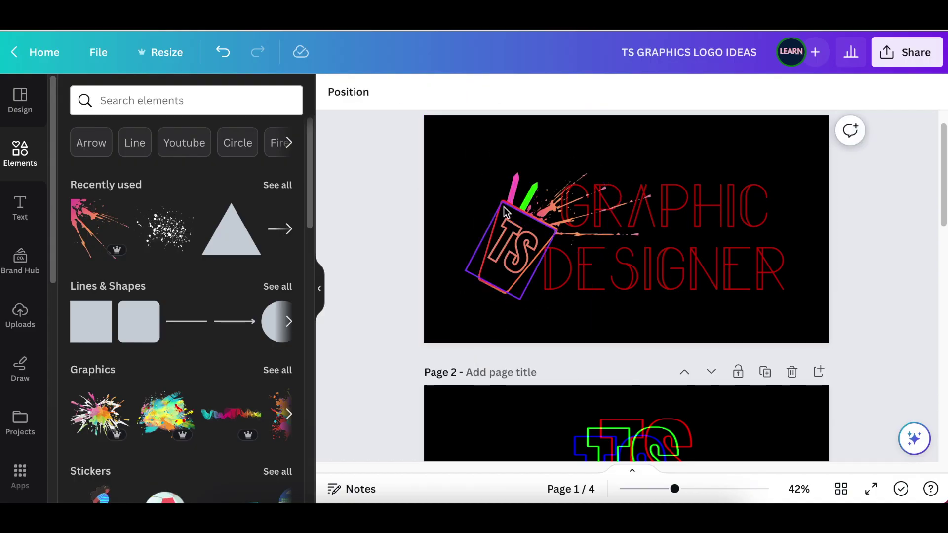
click(509, 213)
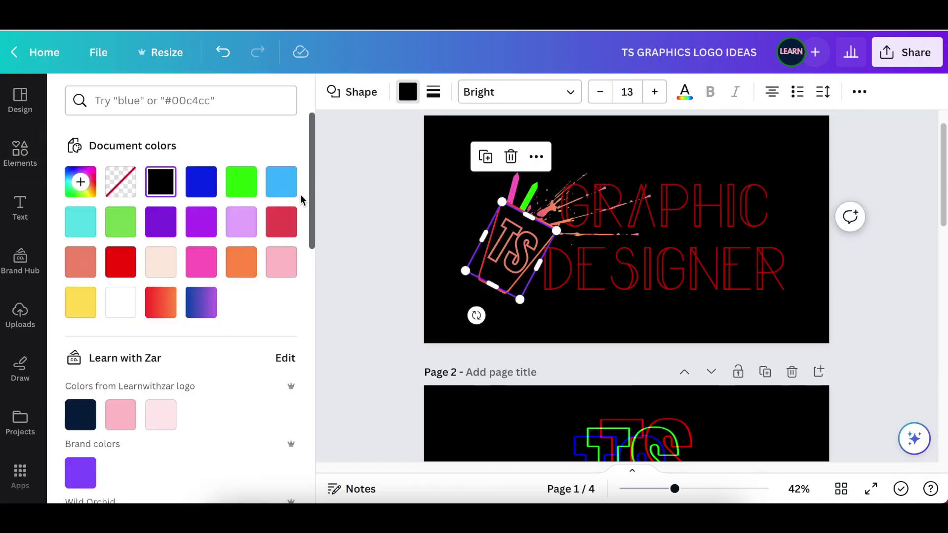
click(122, 303)
click(455, 318)
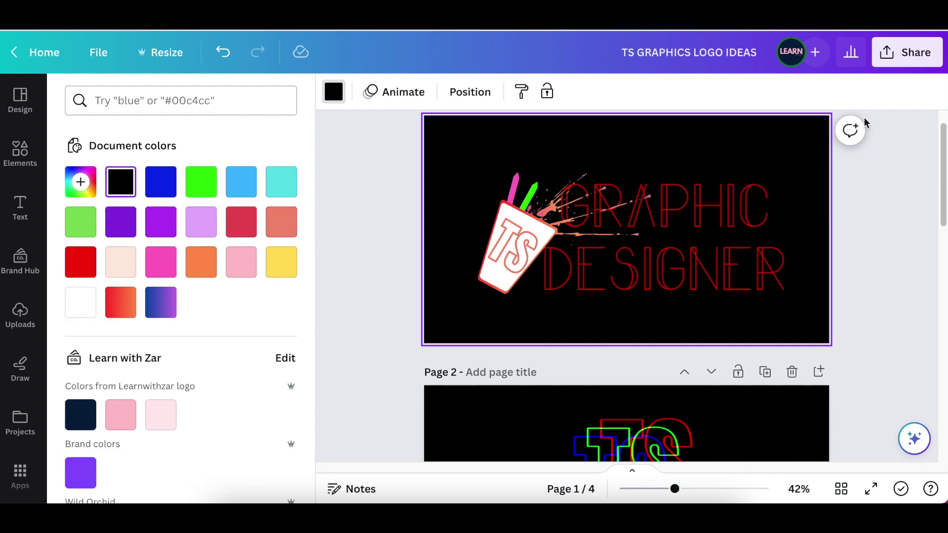
Step: Download the page with the white cup as a PNG with a transparent background
click(911, 52)
click(813, 434)
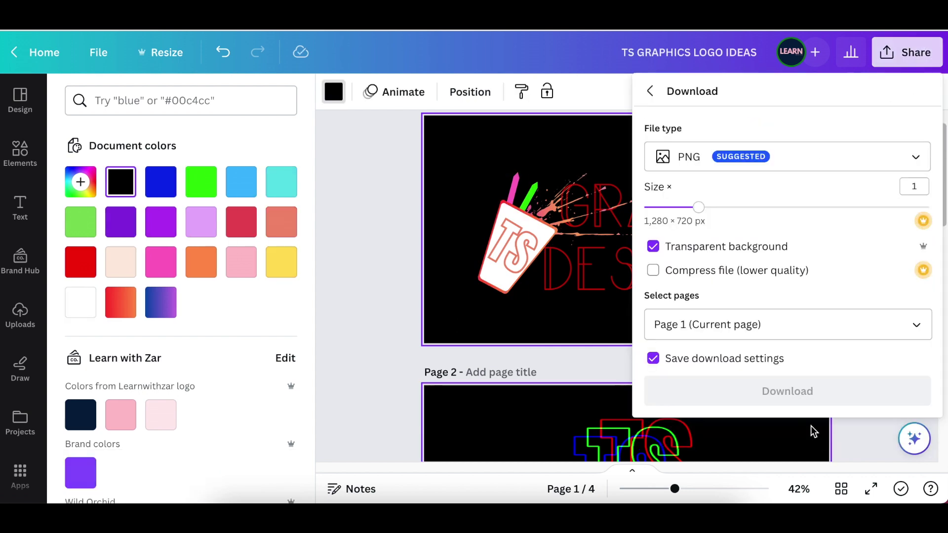
click(787, 399)
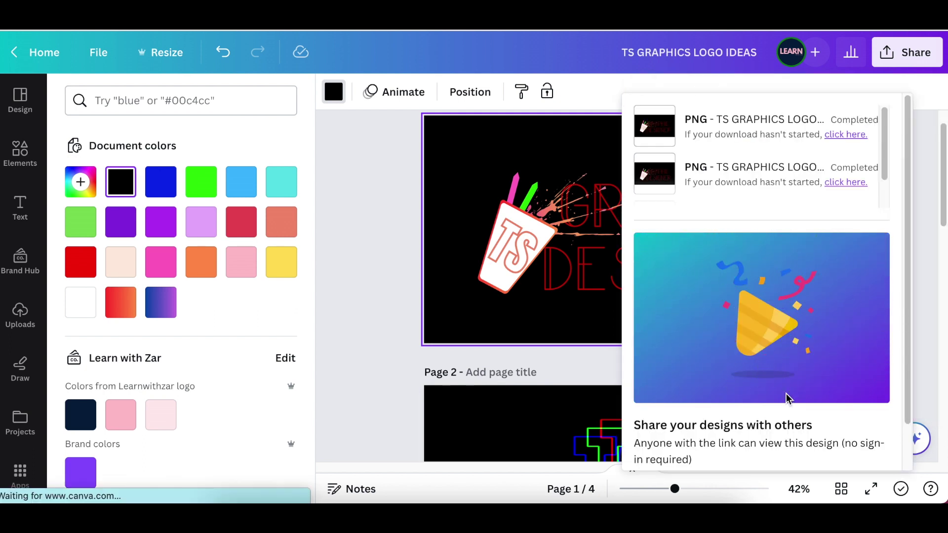
Step: Open remove.bg in a new tab, upload the white-cup logo PNG to remove its background, and download the preview image
key(super+t)
text(REM)
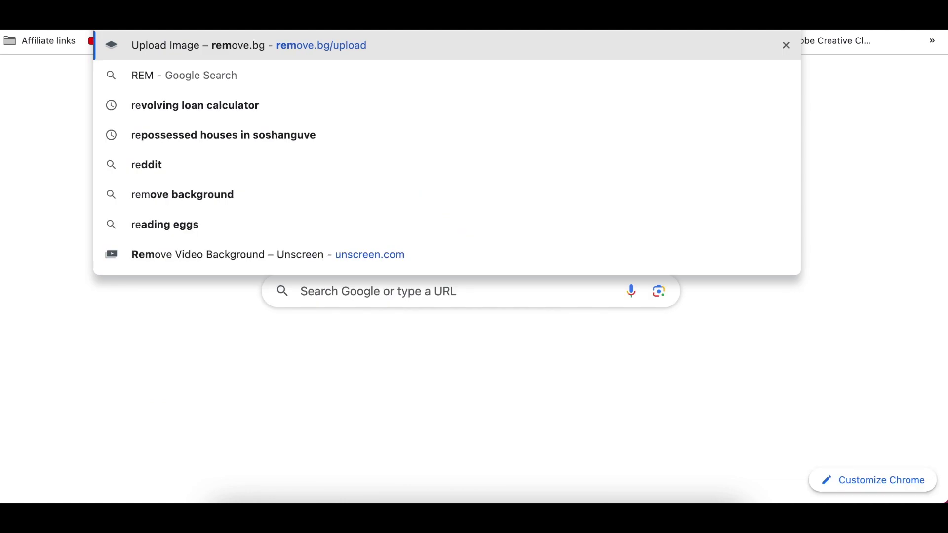
key(Return)
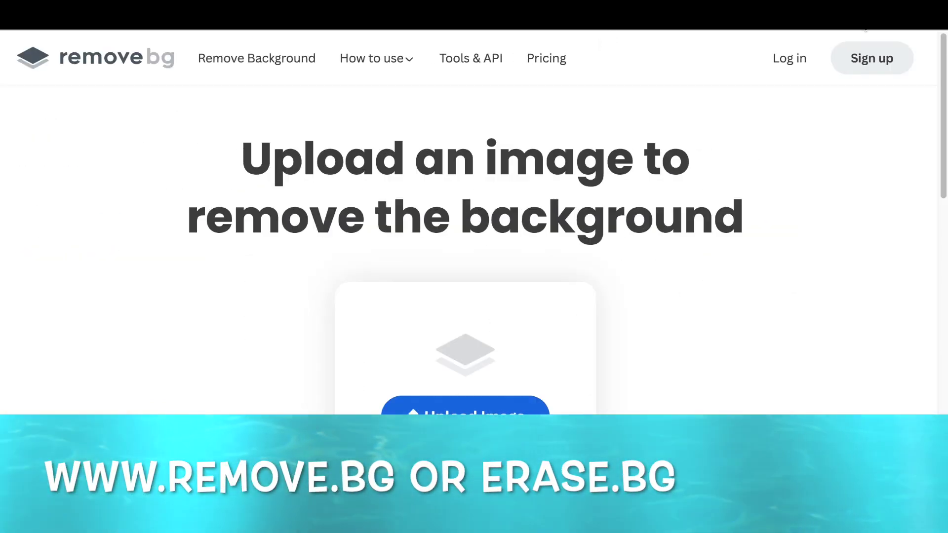
click(858, 15)
drag(786, 85, 505, 250)
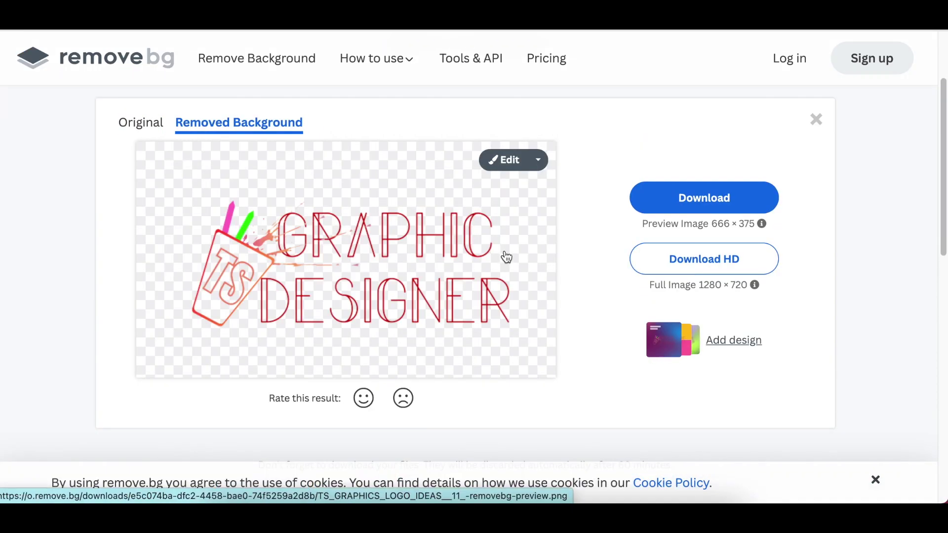
click(690, 194)
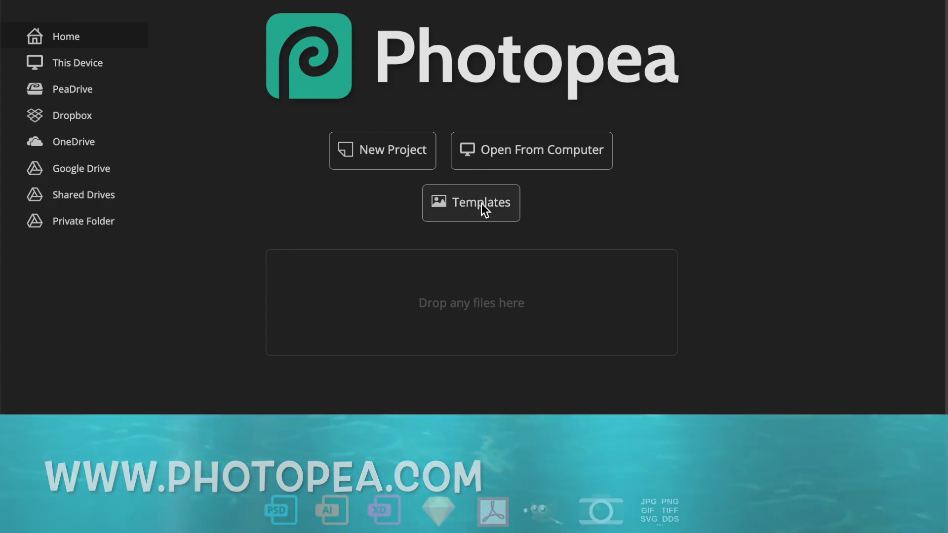
Step: In Photopea, open the black textured logo mockup template and the contents of its [ YOUR LOGO HERE ] smart object
click(481, 204)
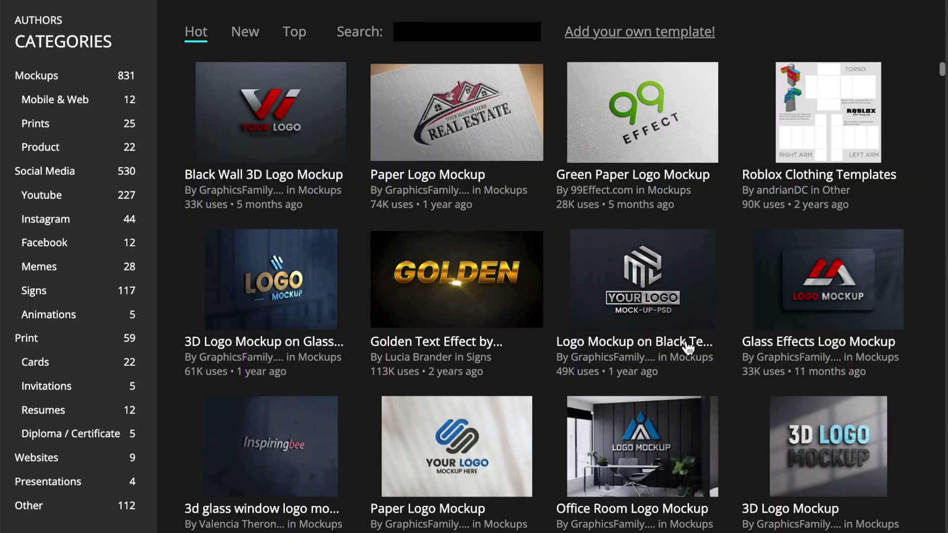
click(626, 346)
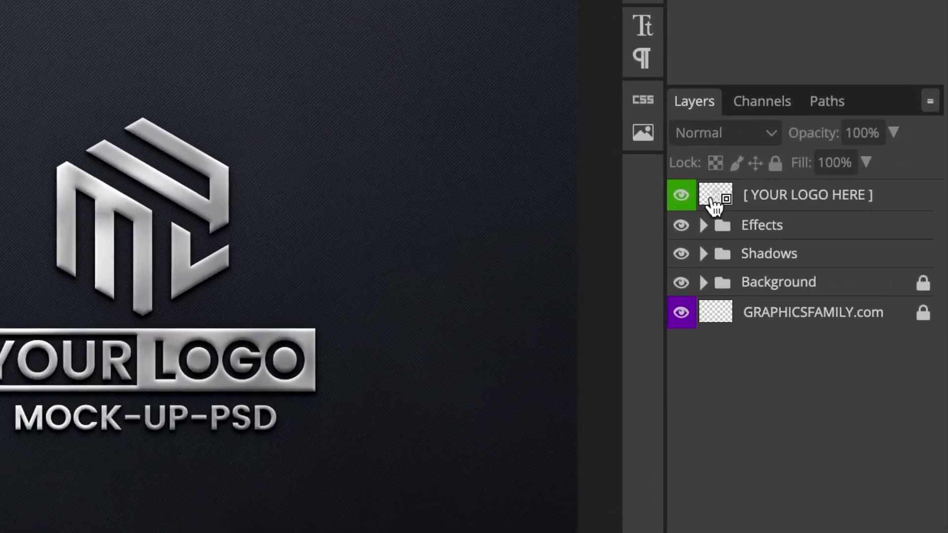
click(684, 178)
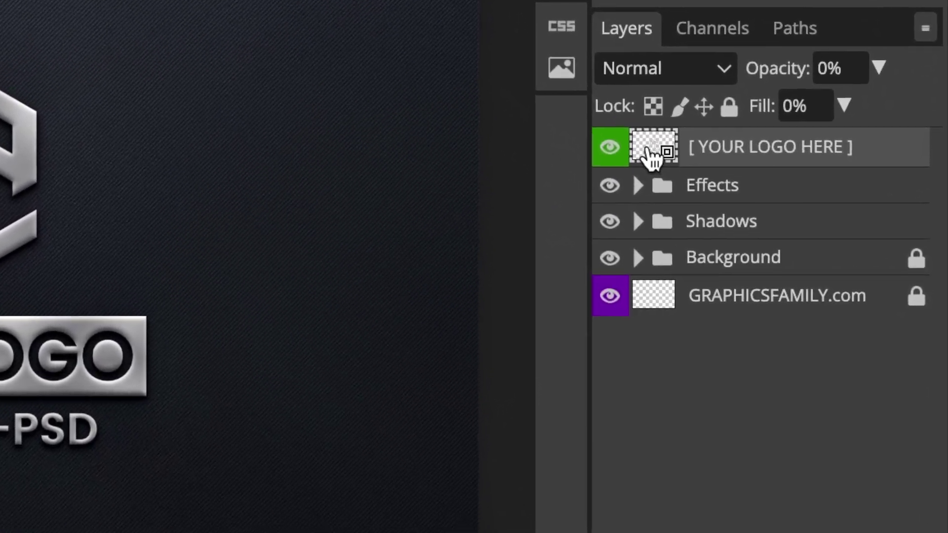
double_click(637, 140)
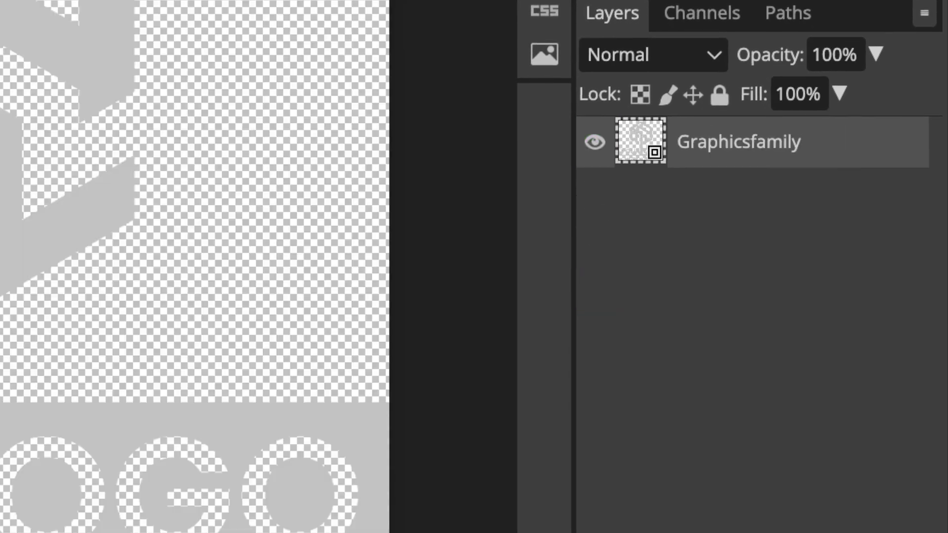
Step: Hide the Graphicsfamily layer, and place the background-removed logo PNG enlarged to span the canvas width, saving the smart object
click(594, 143)
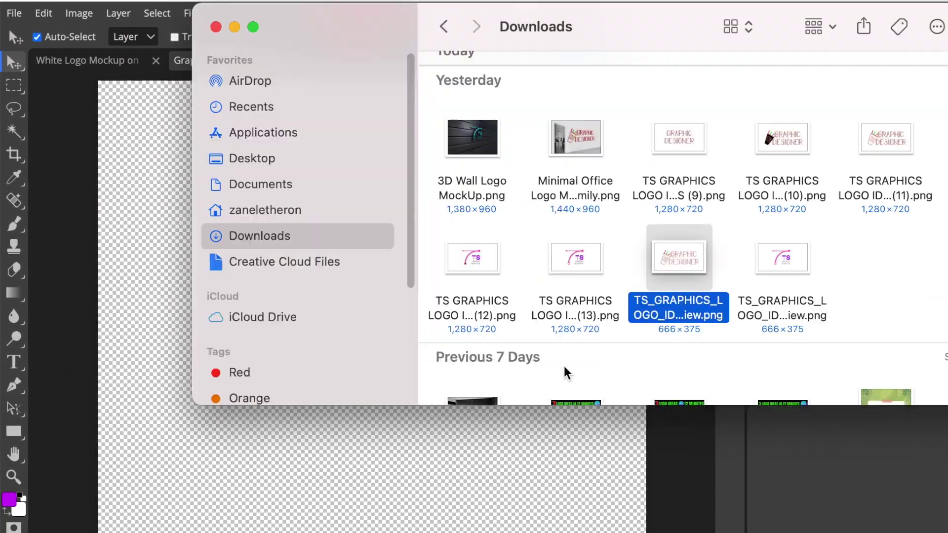
drag(679, 257, 190, 468)
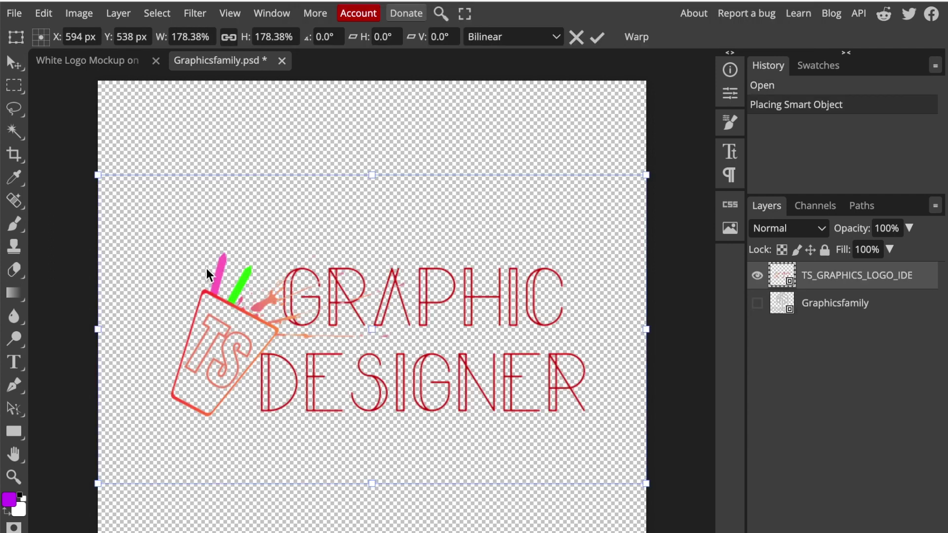
drag(649, 176, 721, 104)
drag(101, 486, 4, 525)
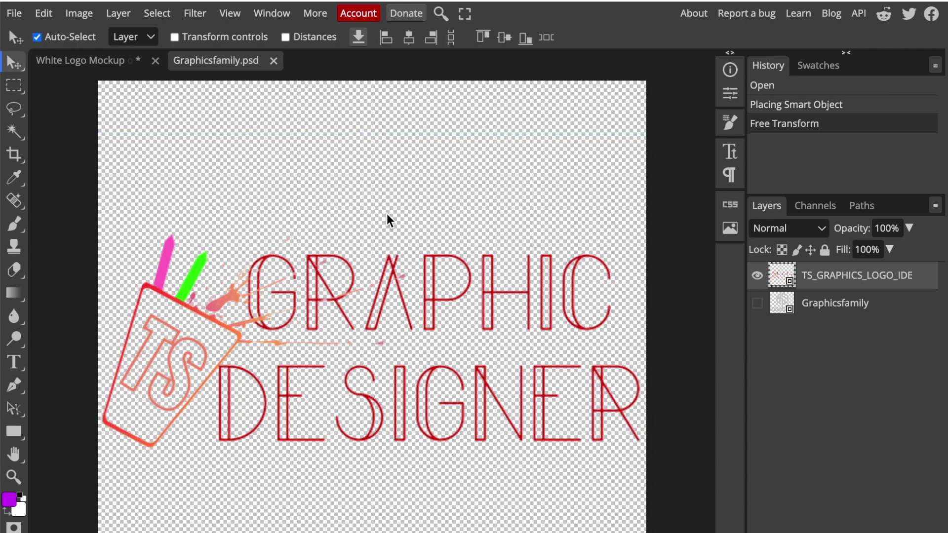
Step: Return to the White Logo Mockup document and export it as a 1350 × 900 px PNG
click(107, 70)
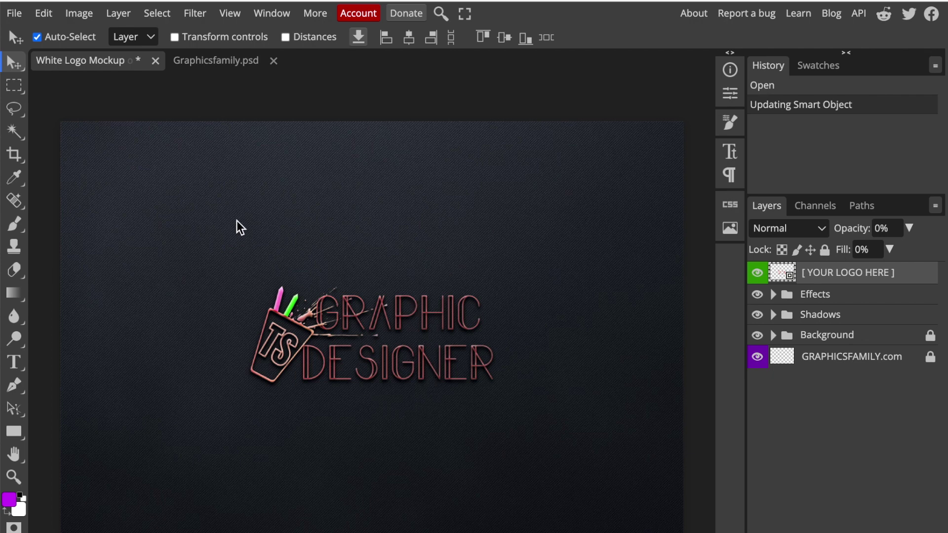
click(14, 13)
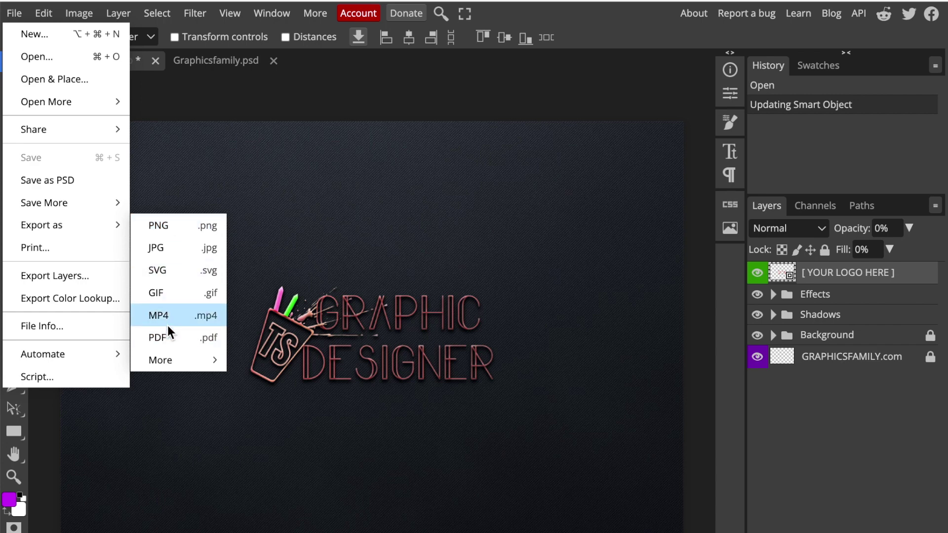
click(180, 226)
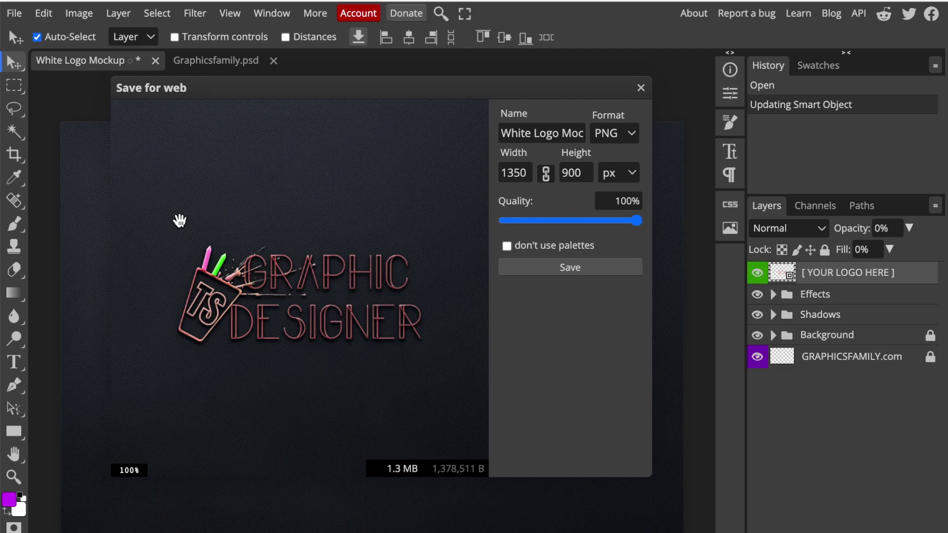